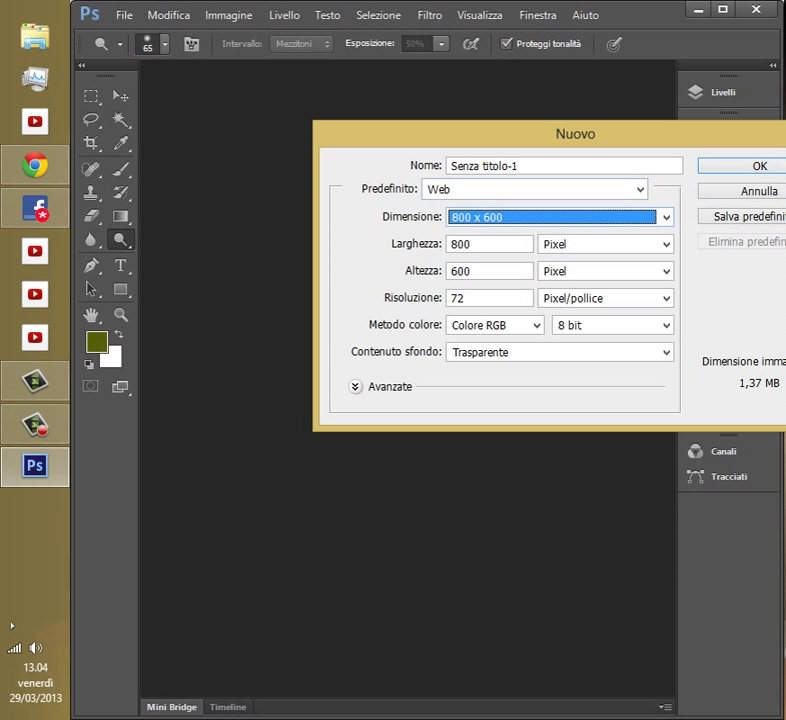
- Create a transparent 800 x 600 px web document at 72 pixels/inch and place the C1 image in it
key("Return")
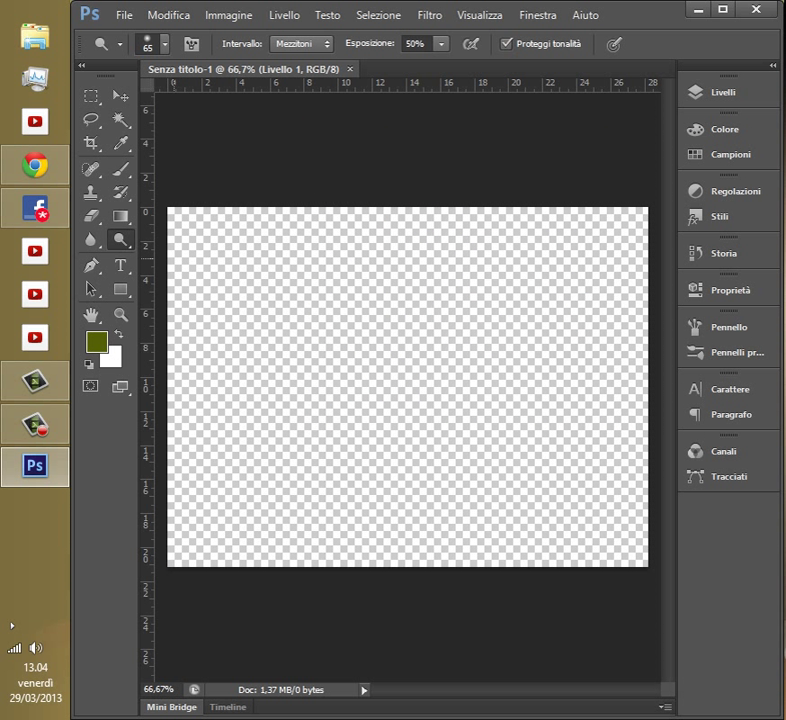
left_click(124, 15)
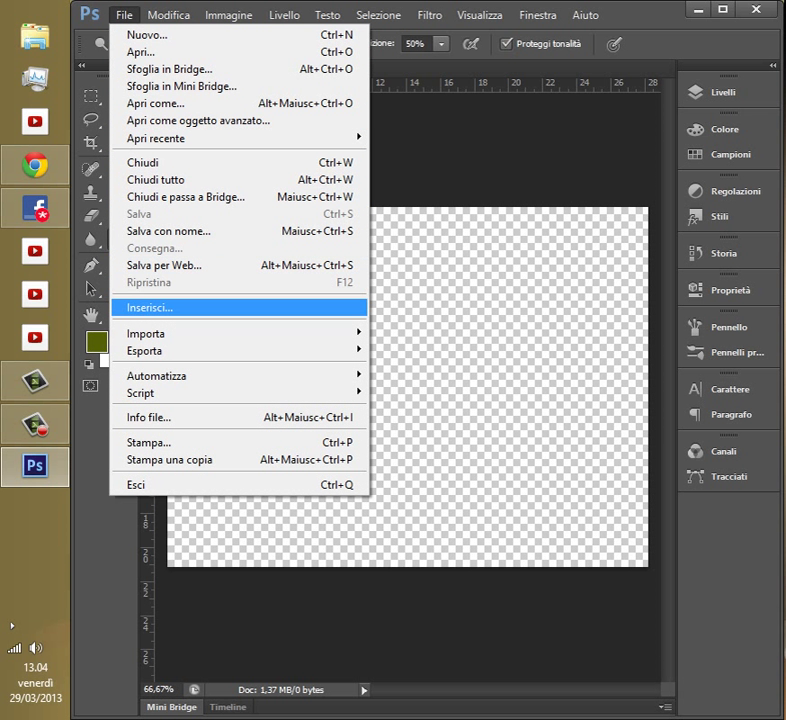
key("Return")
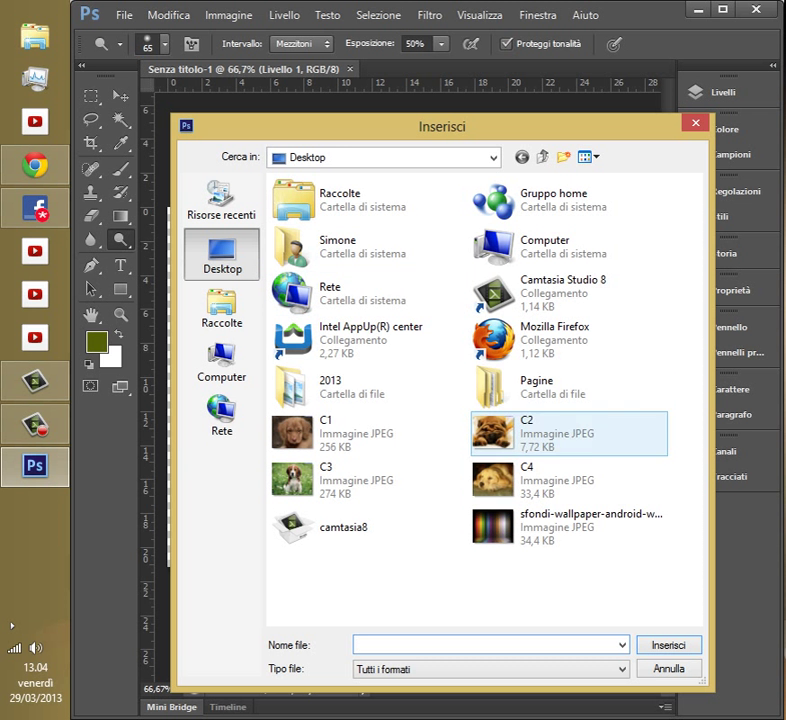
left_click(570, 480)
left_click(368, 480)
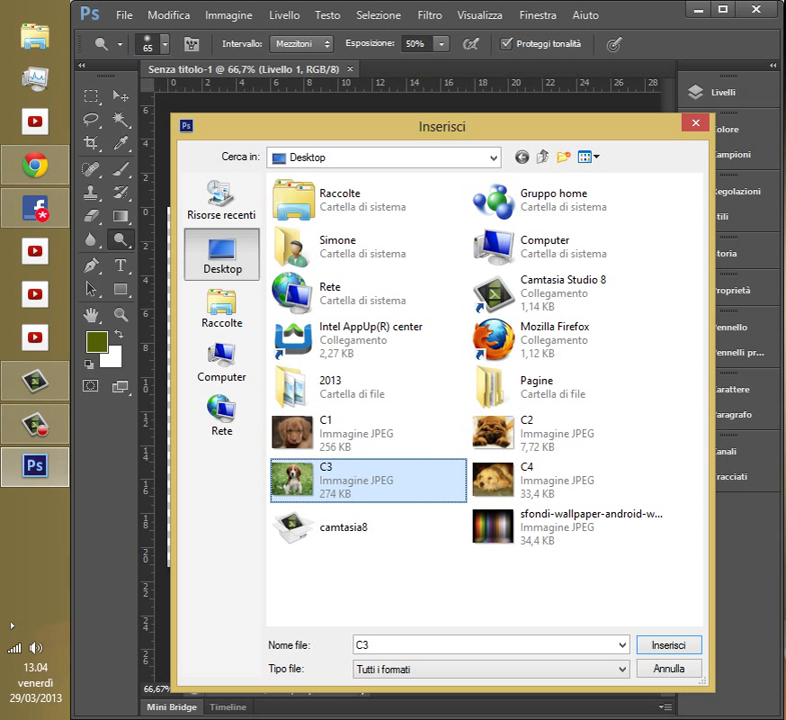
left_click(368, 433)
left_click(667, 645)
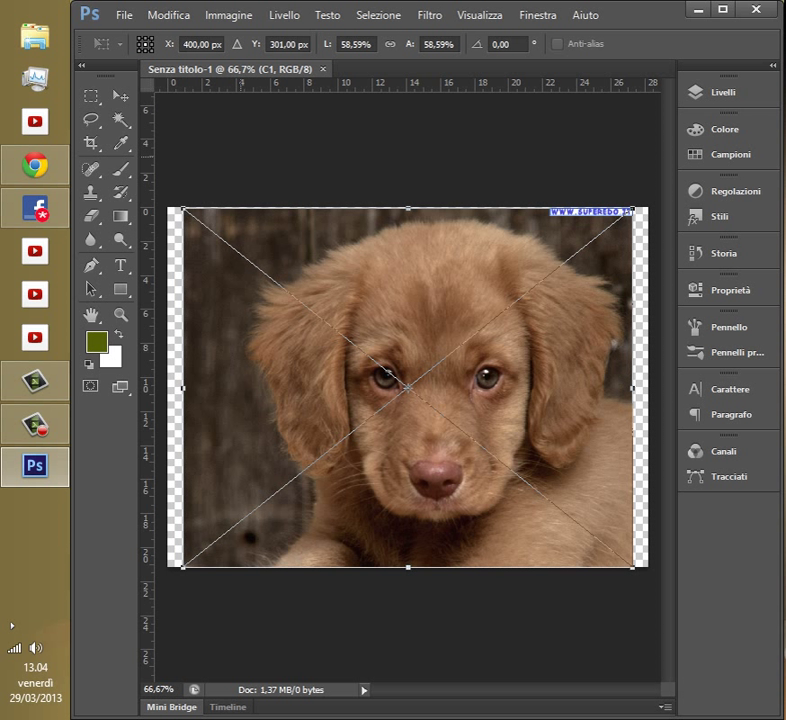
key("Return")
- Place the C2 image from the Desktop into the document at its default size and position
left_click(124, 15)
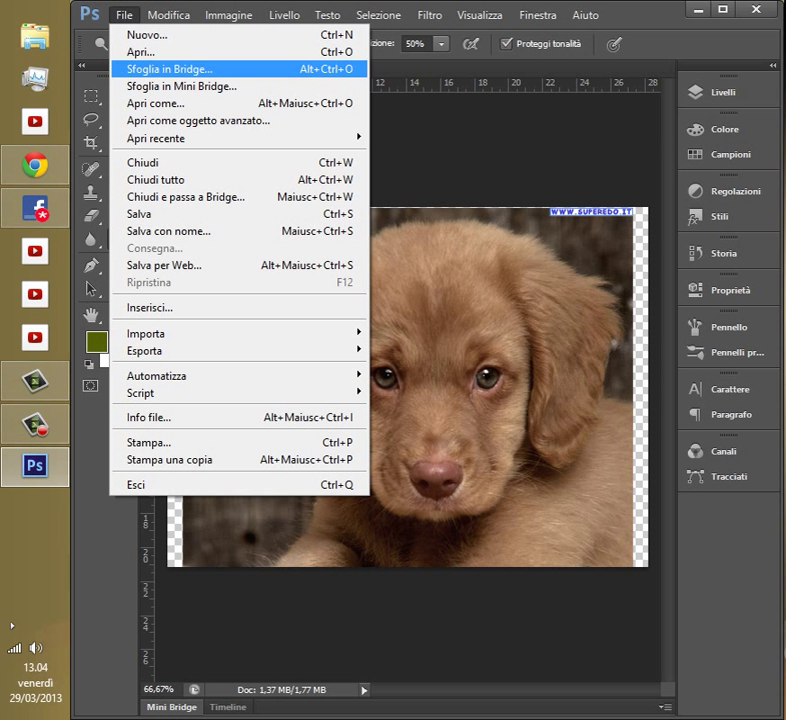
left_click(149, 307)
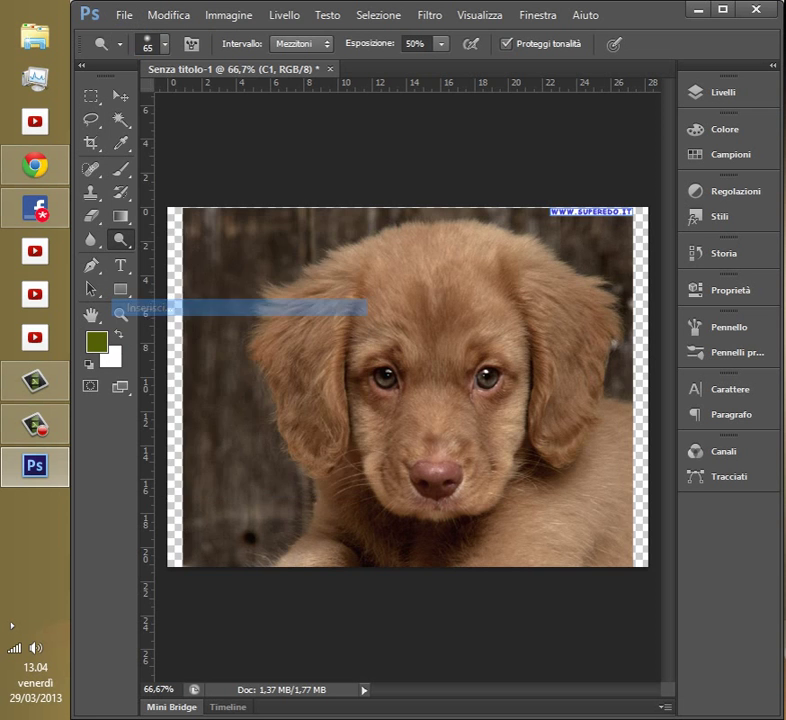
left_click(520, 432)
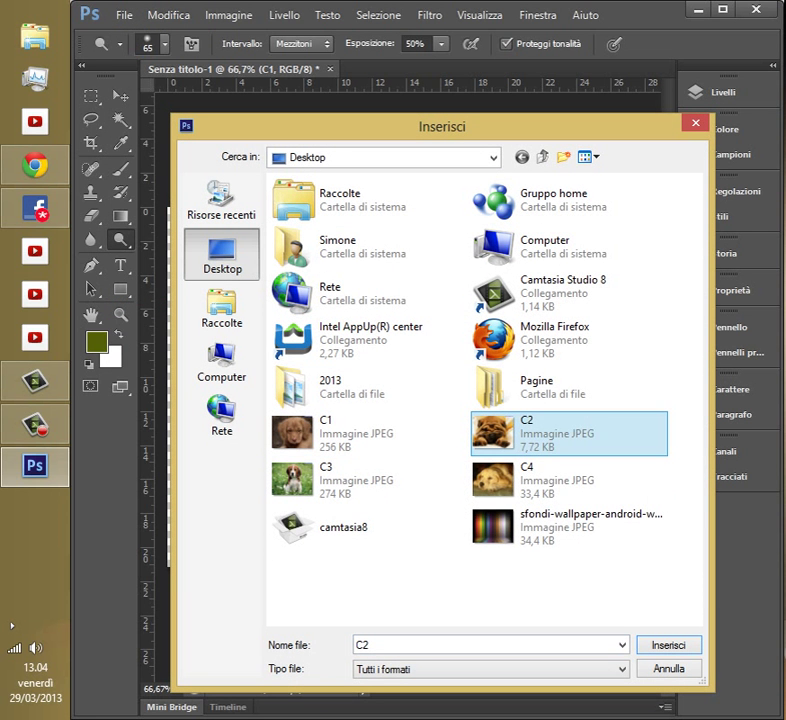
double_click(520, 432)
key("Return")
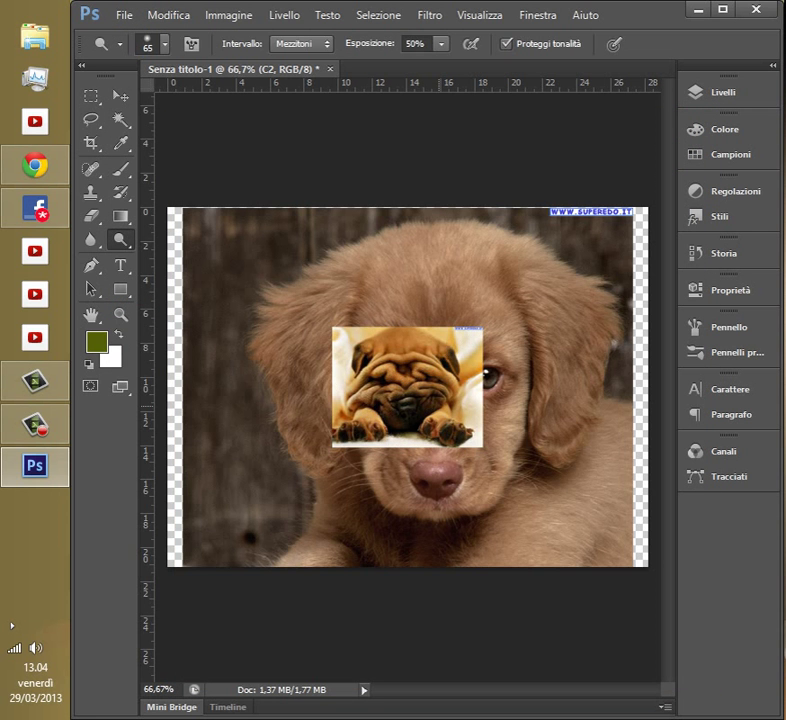
- Place the C3 image from the Desktop as a new layer above C2
left_click(124, 15)
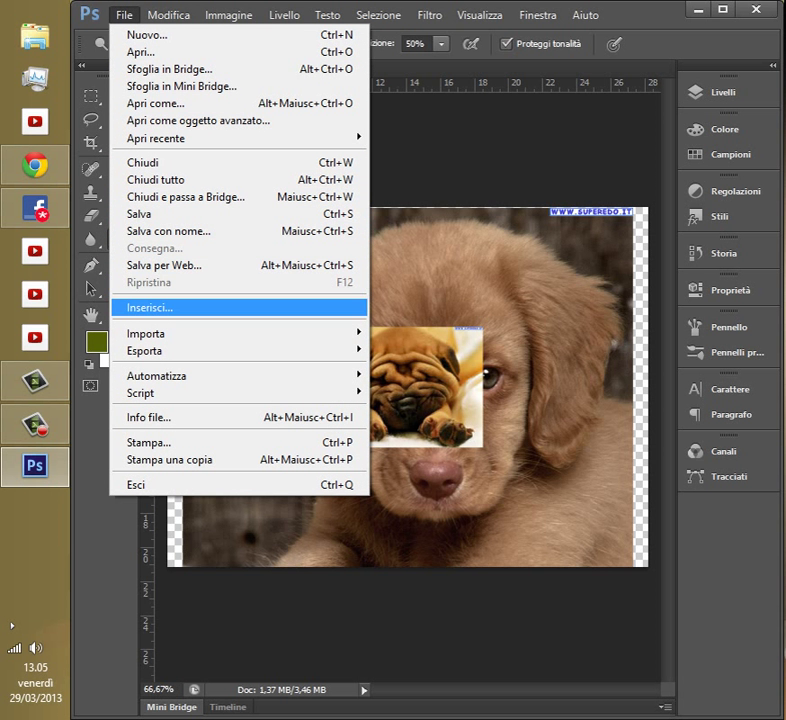
left_click(148, 307)
double_click(327, 474)
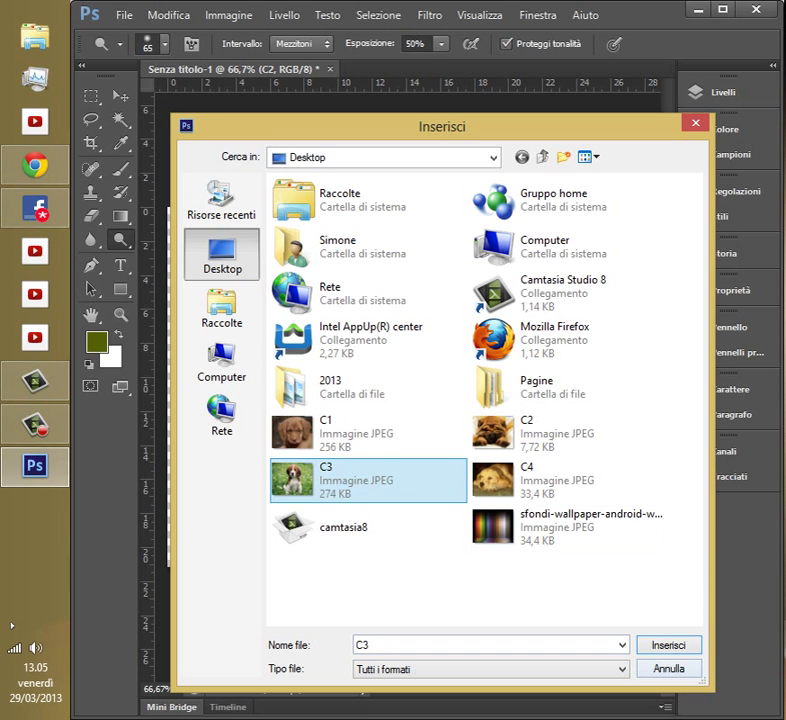
key("Return")
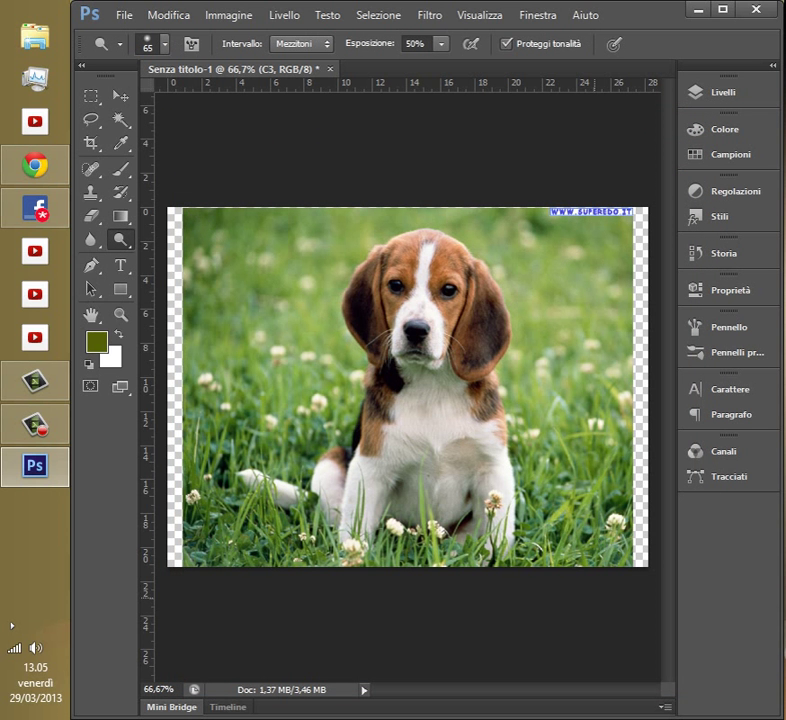
- Place the C4 image from the Desktop as a new layer above C3
left_click(124, 15)
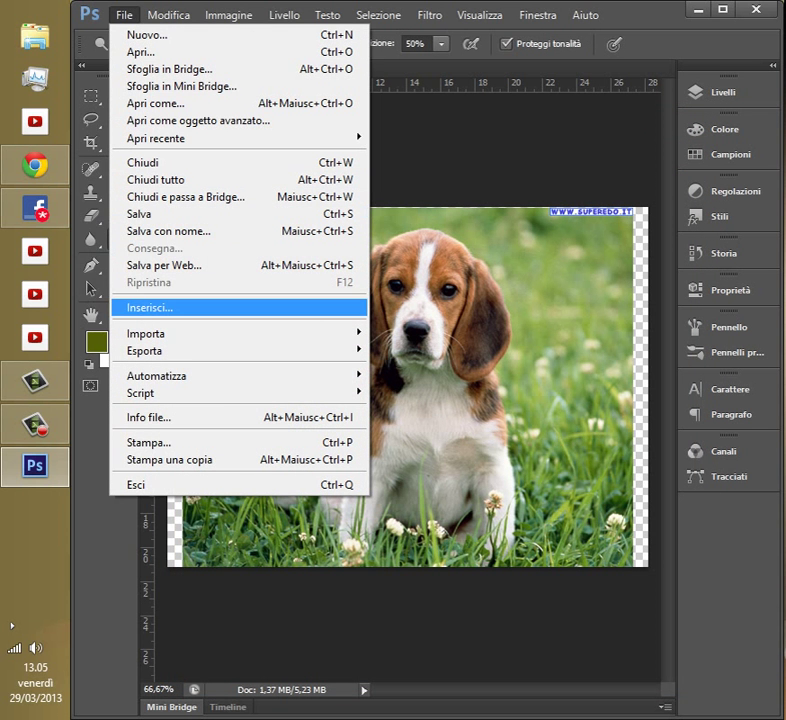
left_click(148, 306)
double_click(521, 477)
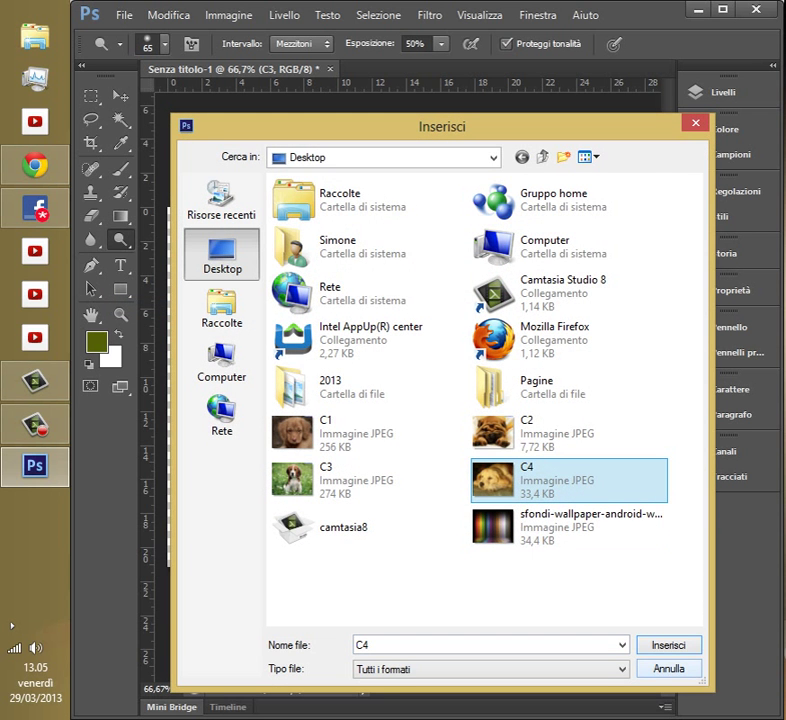
key("Return")
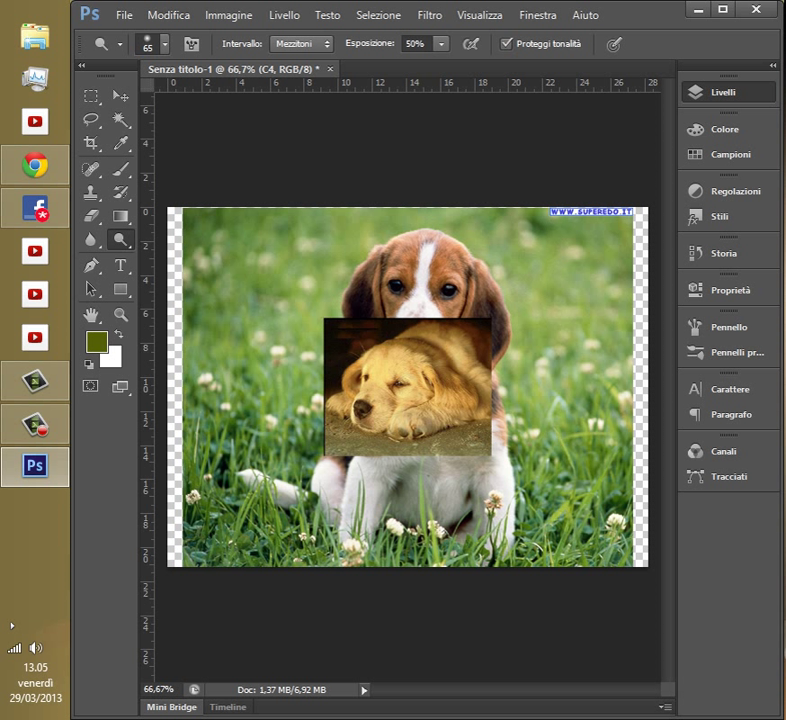
- Hide all four image layers, C4, C3, C2 and C1, and collapse the layer list
left_click(722, 92)
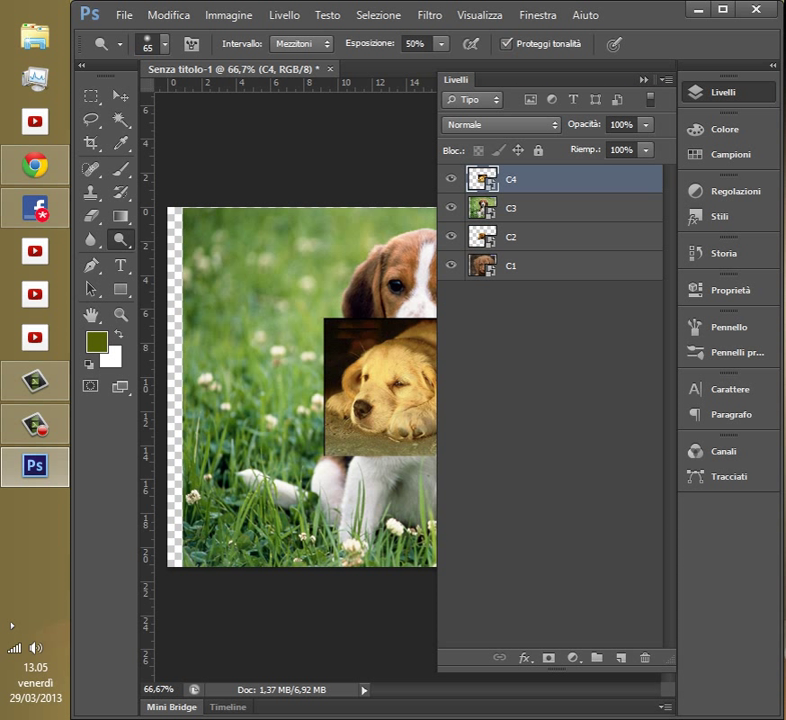
left_click(537, 15)
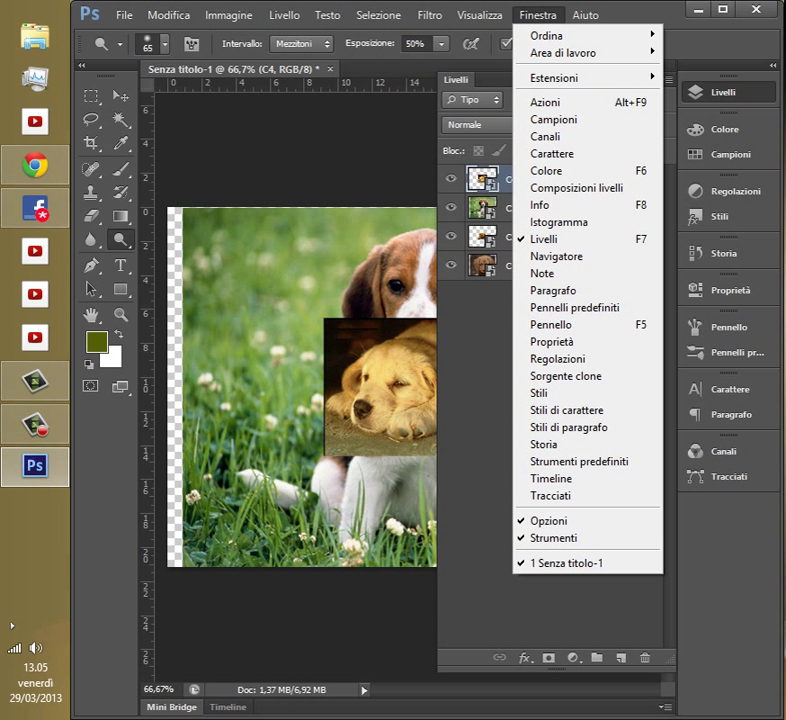
key("Escape")
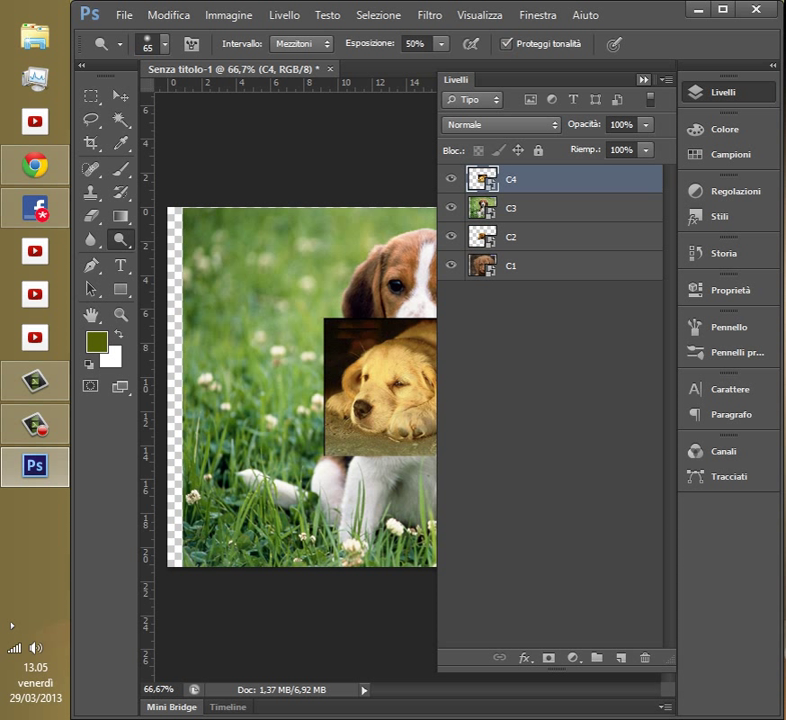
left_click(451, 179)
left_click(451, 208)
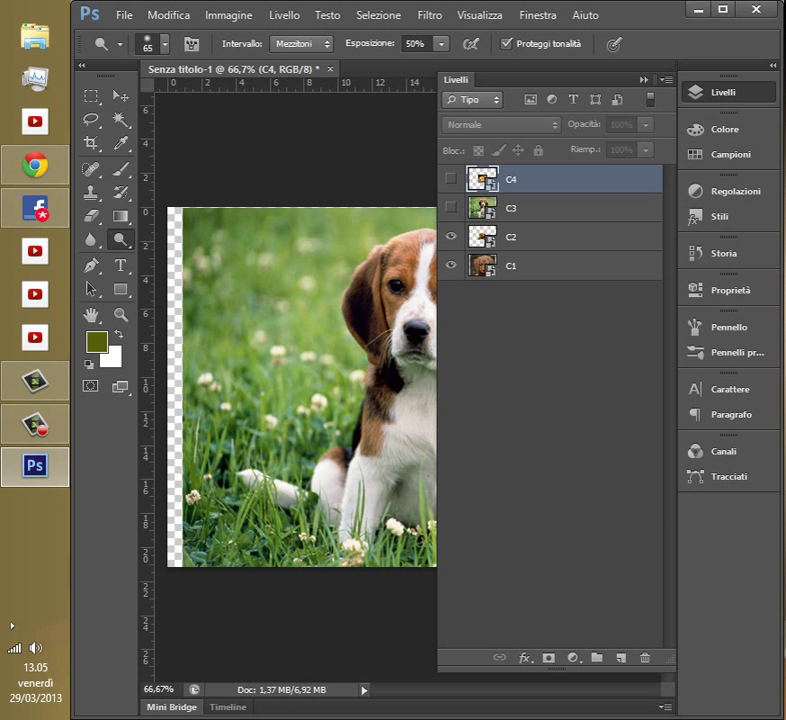
left_click(451, 237)
left_click(451, 266)
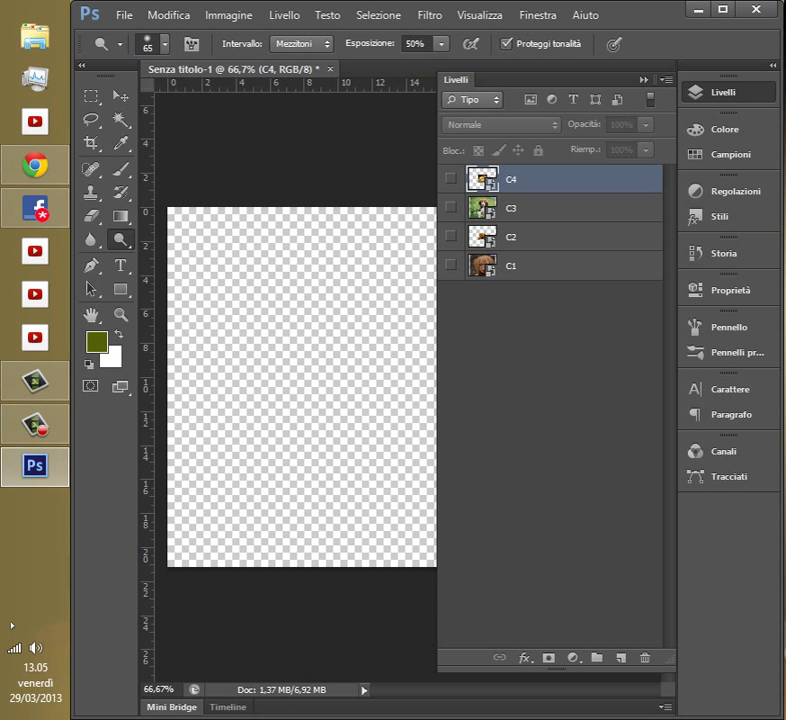
key("F7")
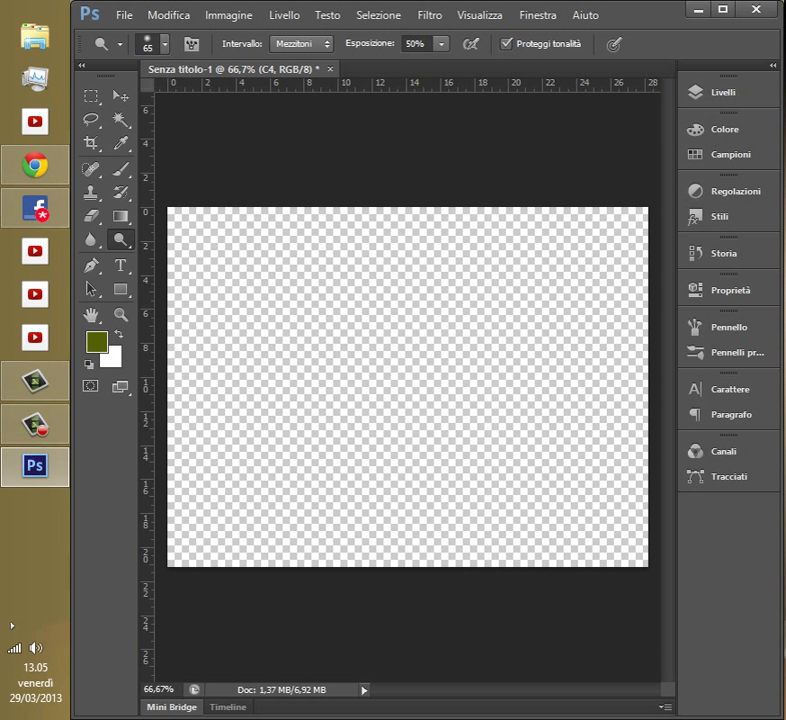
- Create a horizontal text box covering the whole canvas and enter the word CANI
key("t")
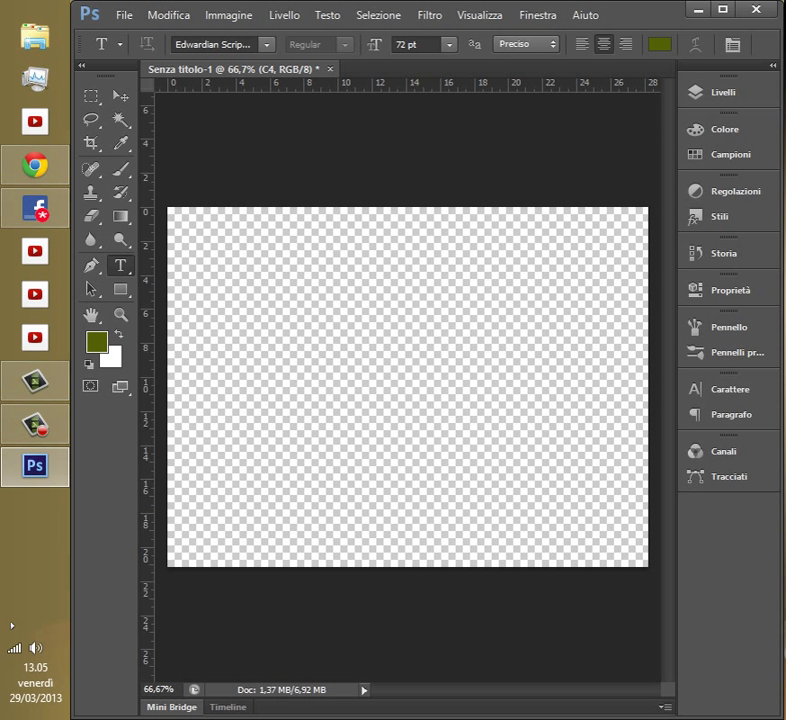
left_click_drag(191, 219, 648, 566)
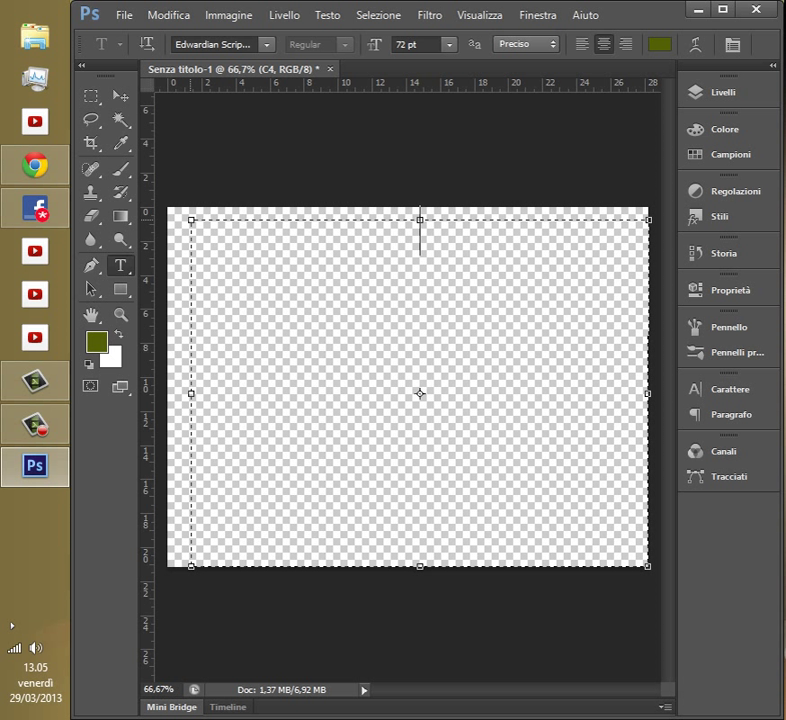
left_click_drag(191, 219, 167, 207)
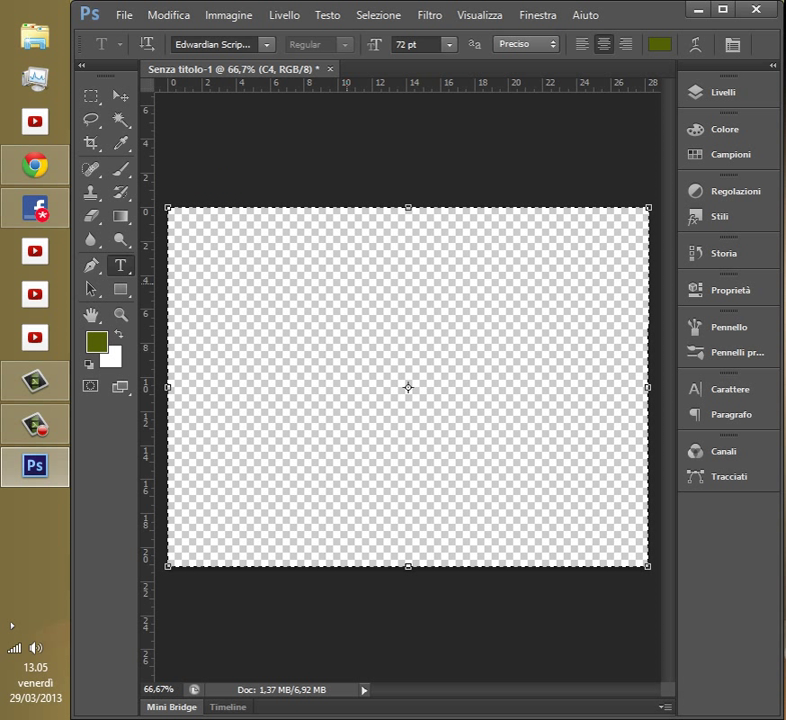
type("CANI")
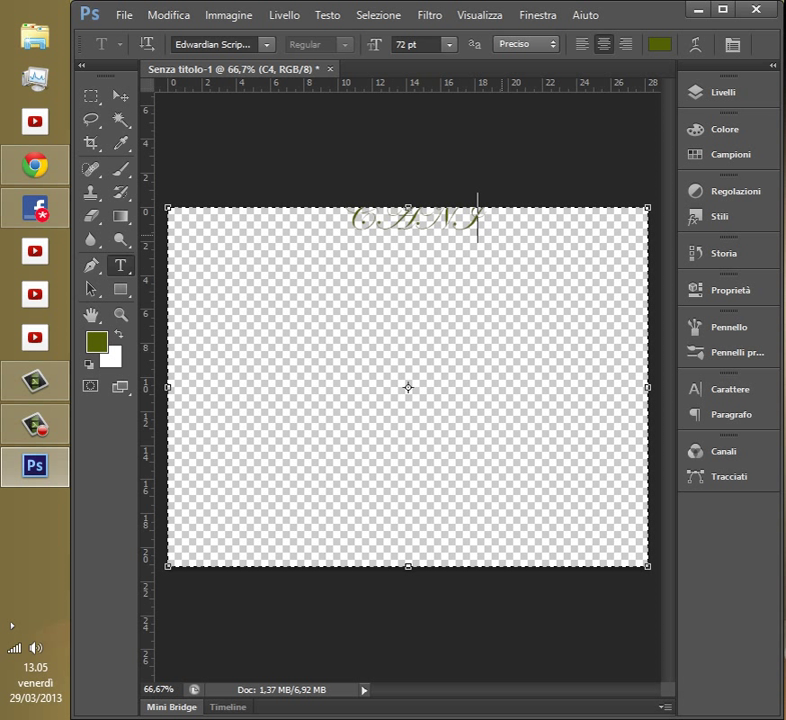
- Select the whole word CANI and change its font to Impact
left_click_drag(498, 216, 354, 216)
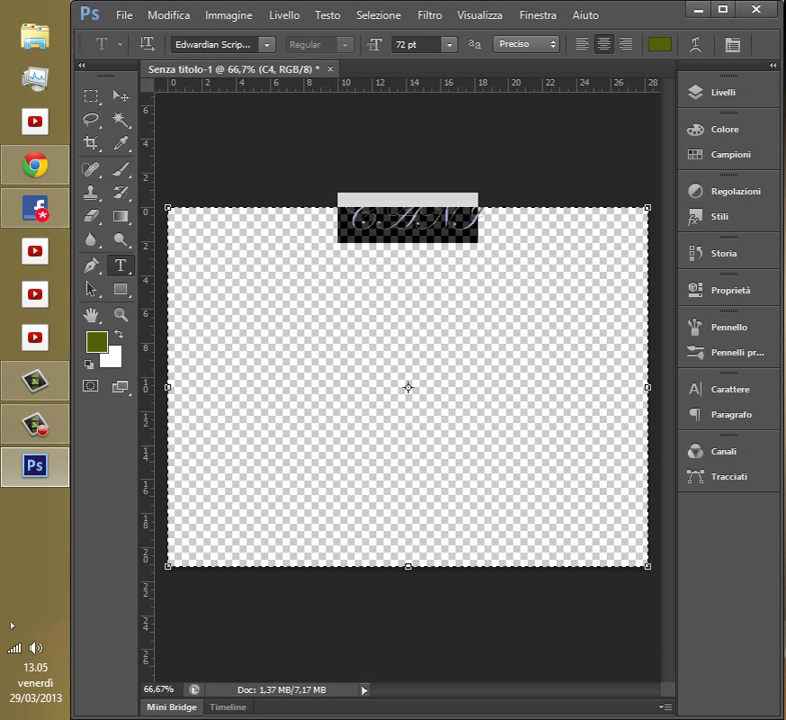
left_click(212, 44)
type("Impact")
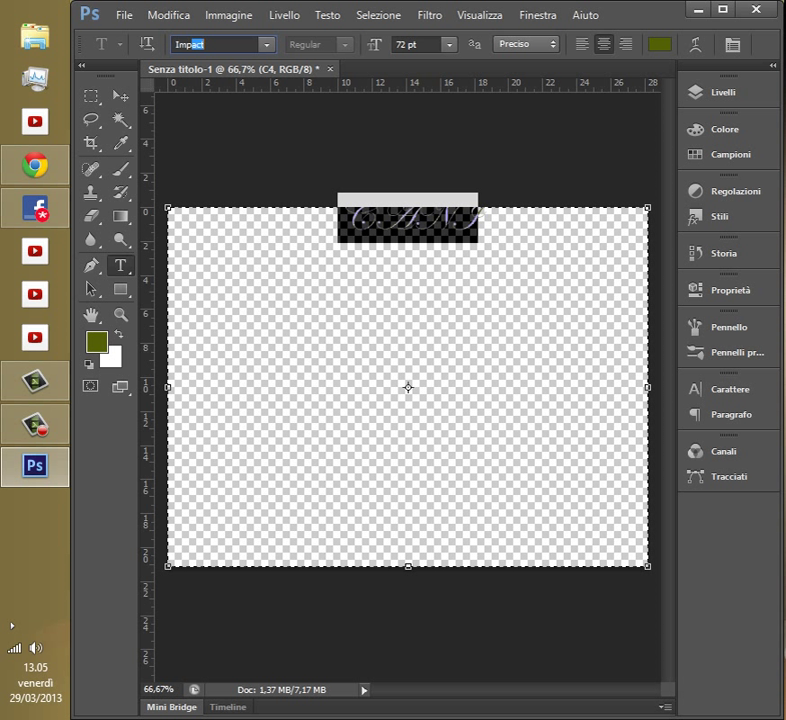
key("Return")
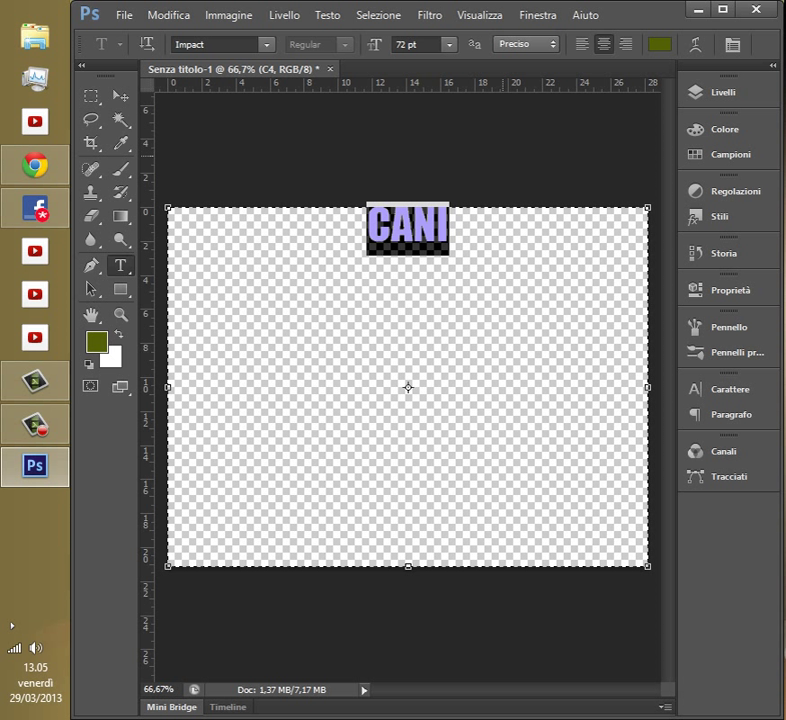
- Set the font size of CANI to 400 pt so it nearly fills the canvas width, and commit the text
key("Tab")
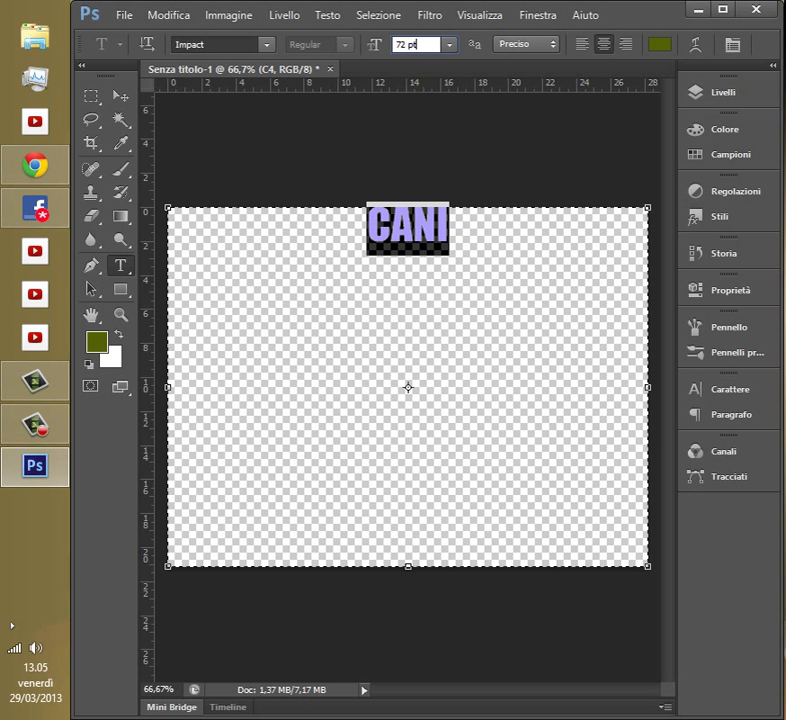
type("500")
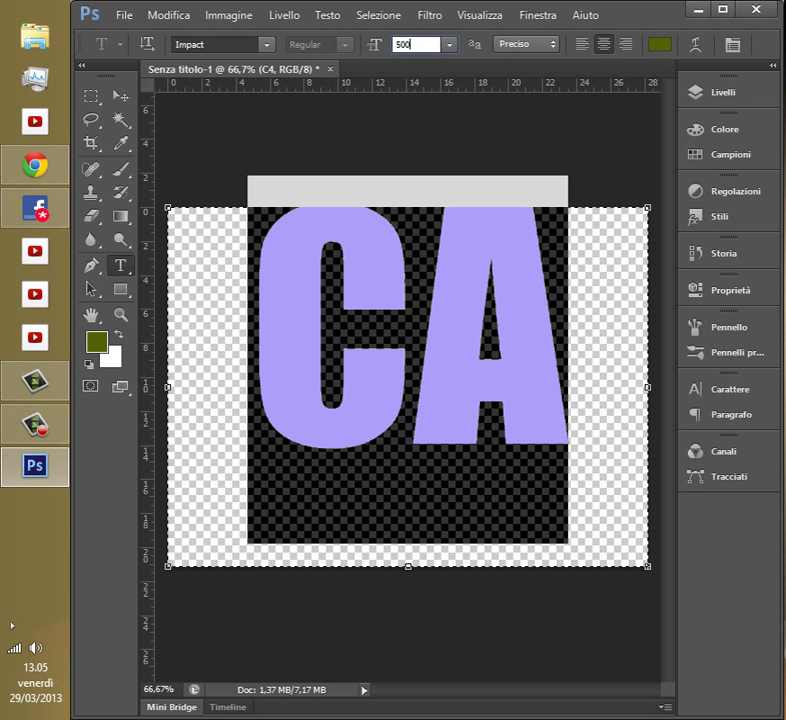
key("BackSpace")
key("BackSpace")
key("BackSpace")
type("2")
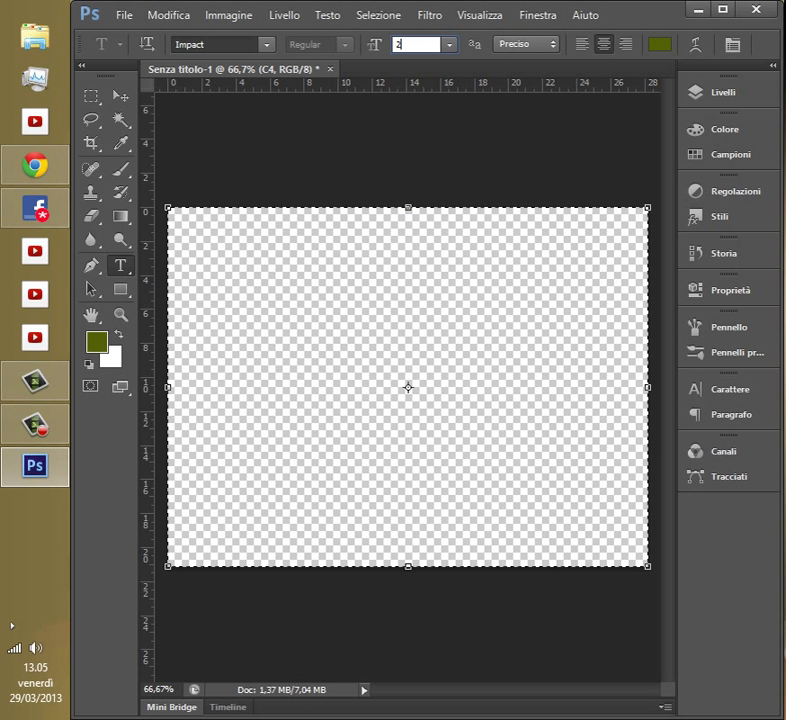
type("00")
key("BackSpace")
key("BackSpace")
key("BackSpace")
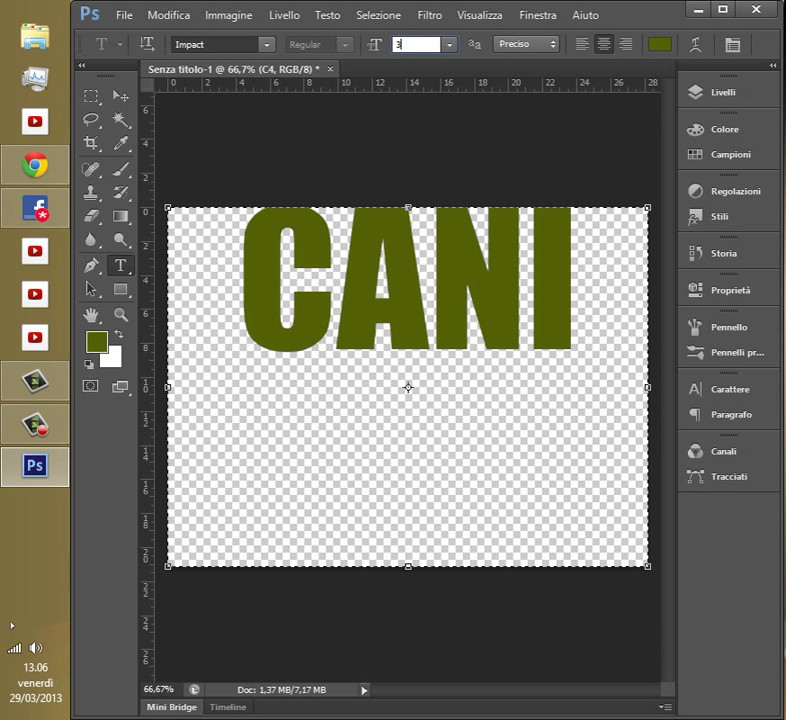
type("400")
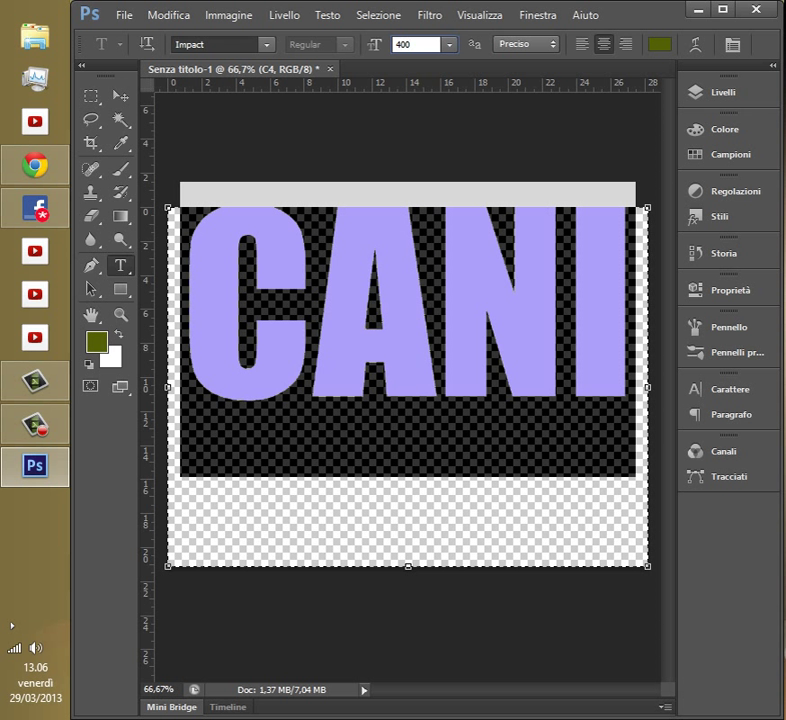
key("ctrl+Return")
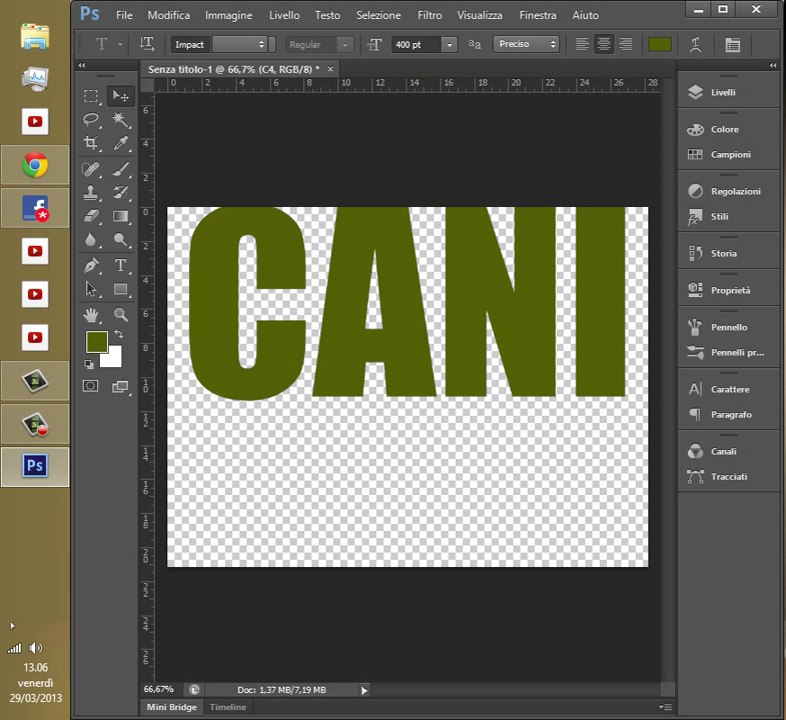
- Move the CANI text straight down to about the vertical middle of the canvas
key("v")
key("shift+Down")
key("shift+Down")
key("shift+Down")
key("shift+Down")
key("shift+Down")
key("shift+Down")
key("shift+Down")
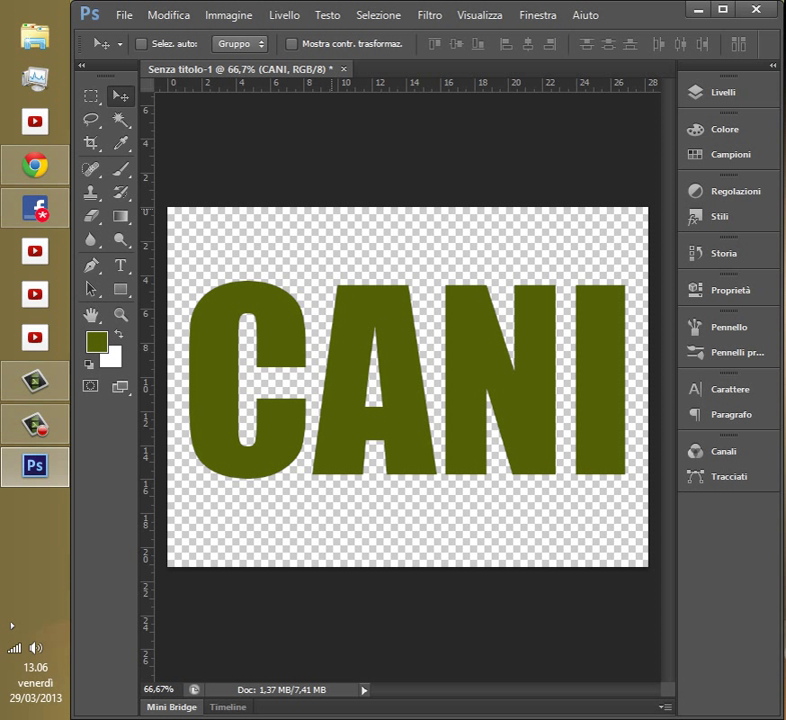
- Make the C1 photo layer visible beneath the CANI text
left_click(724, 92)
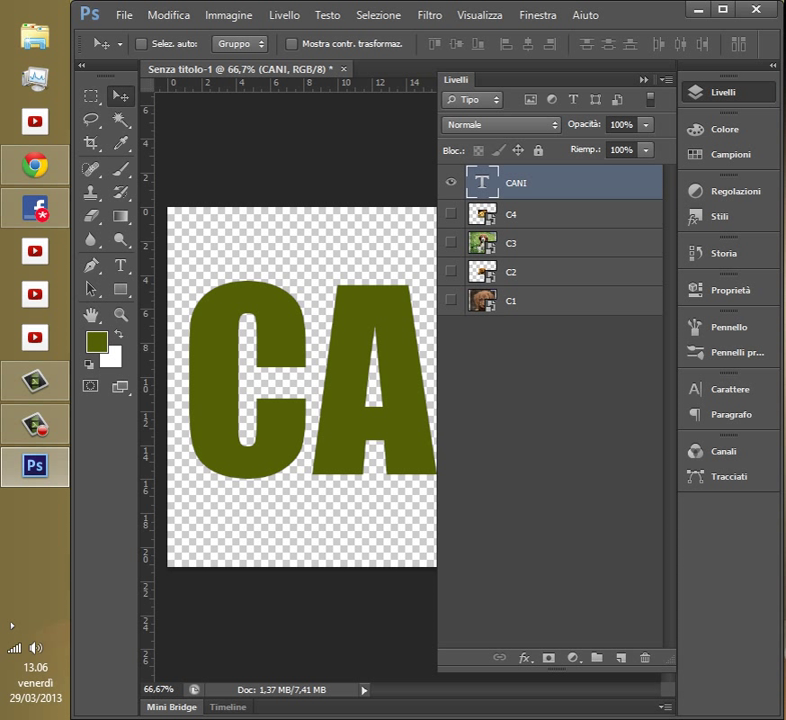
left_click(451, 301)
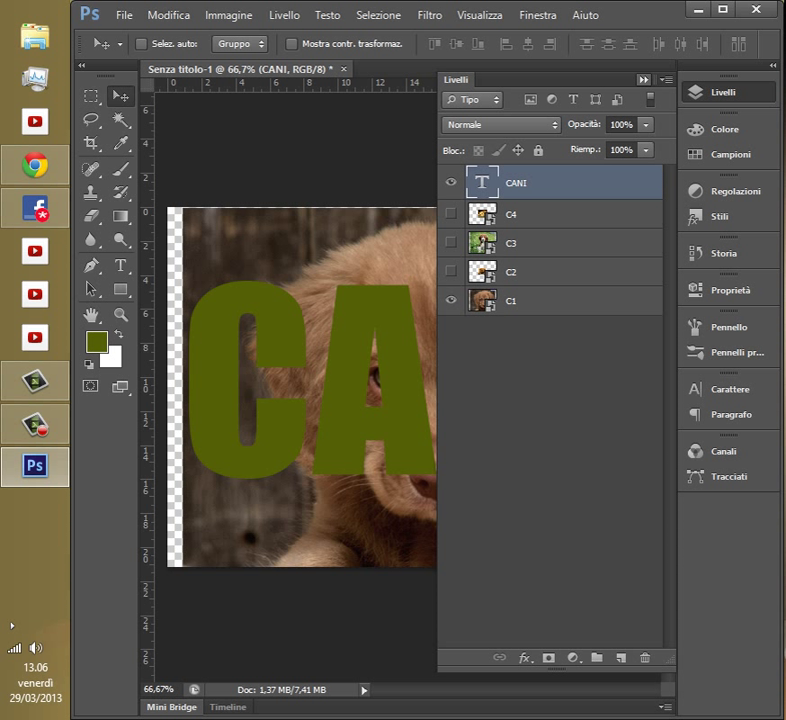
left_click(644, 80)
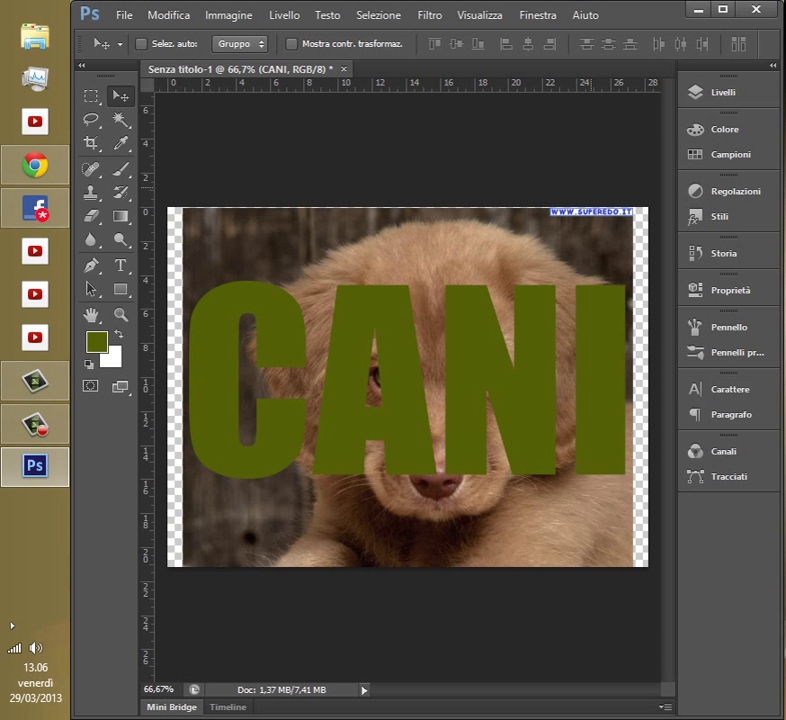
key("ctrl+t")
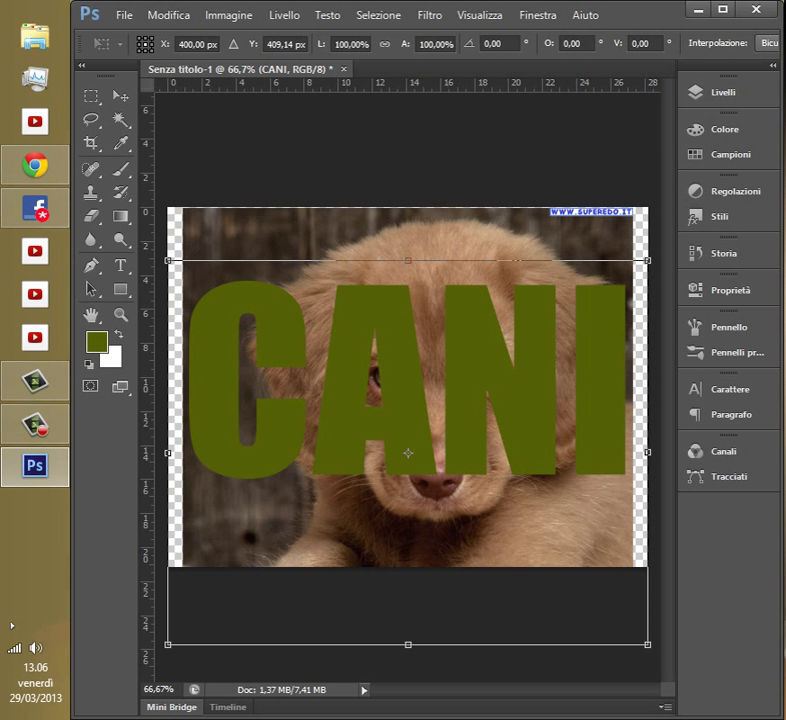
left_click_drag(648, 260, 634, 274)
key("ctrl+z")
key("Return")
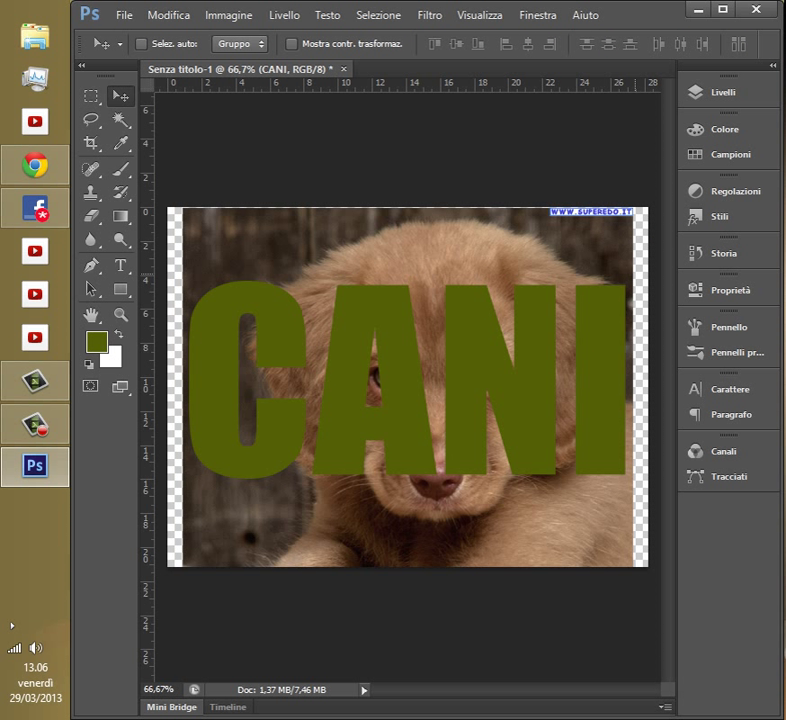
- Select layer C1 and scale its puppy photo down proportionally to about 37%
left_click(720, 92)
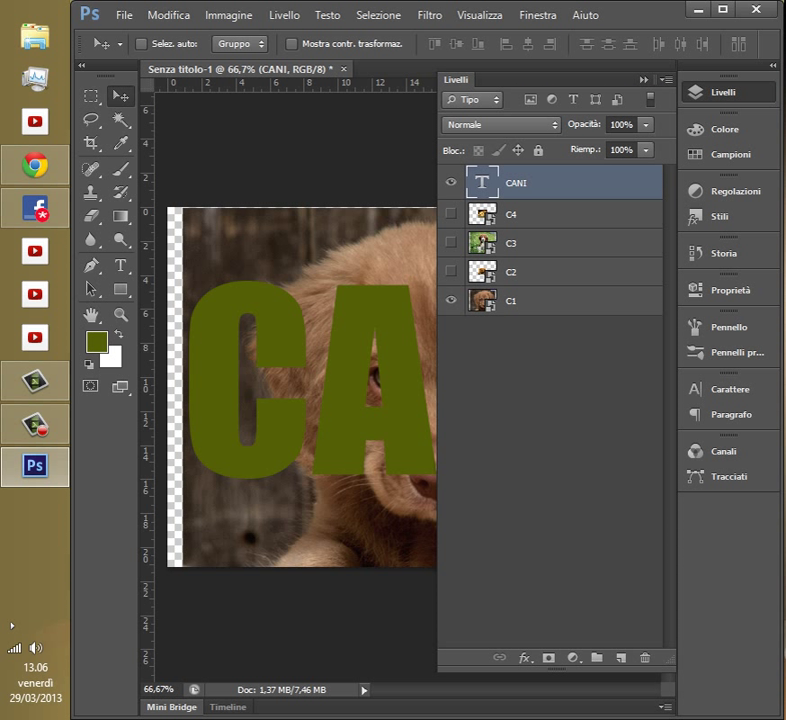
left_click(530, 301)
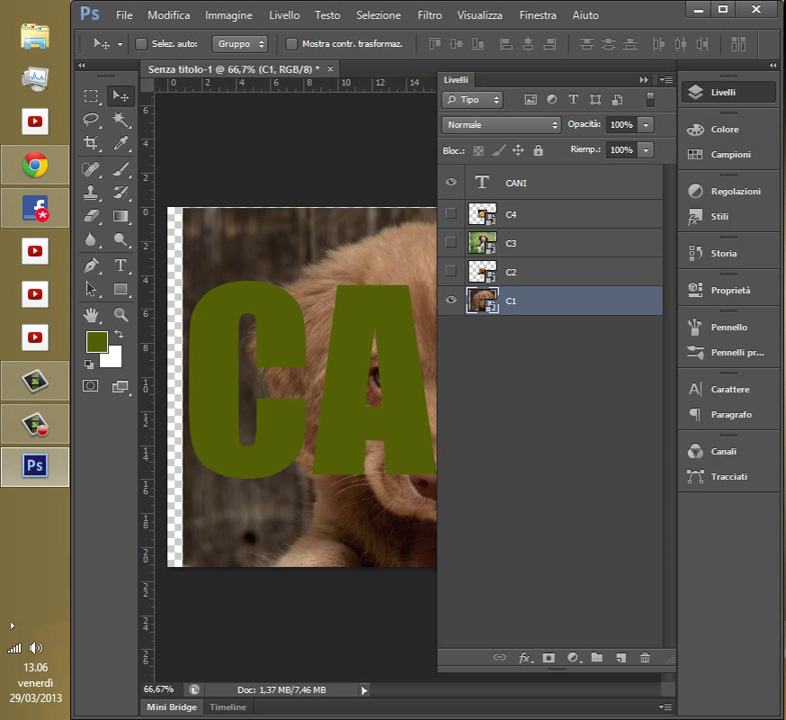
left_click(644, 80)
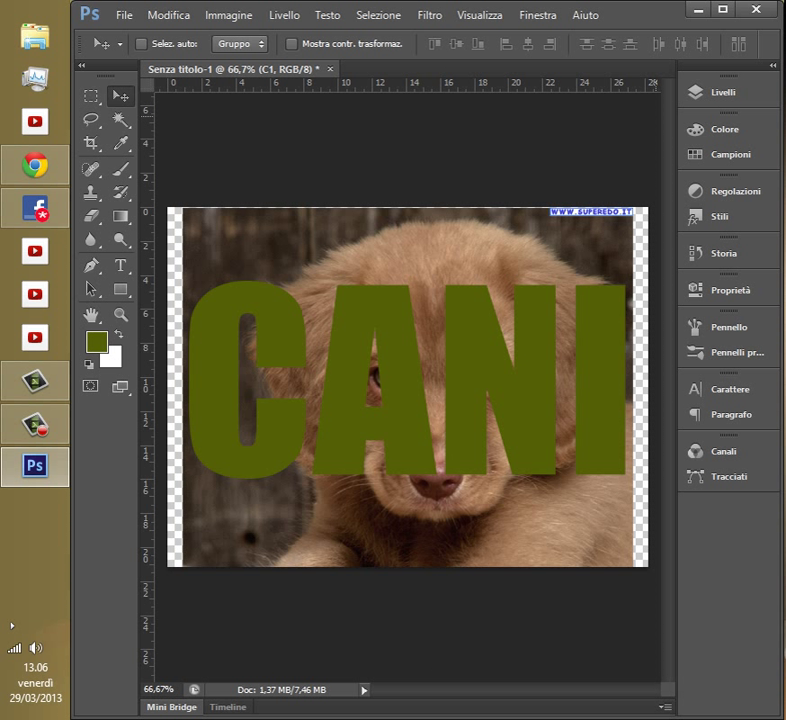
key("ctrl+t")
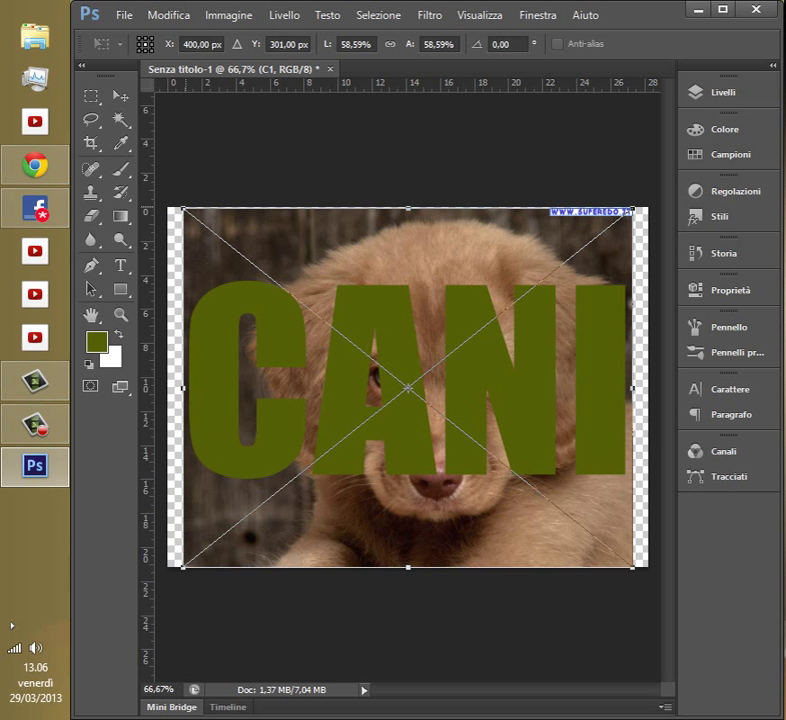
left_click_drag(183, 208, 348, 340)
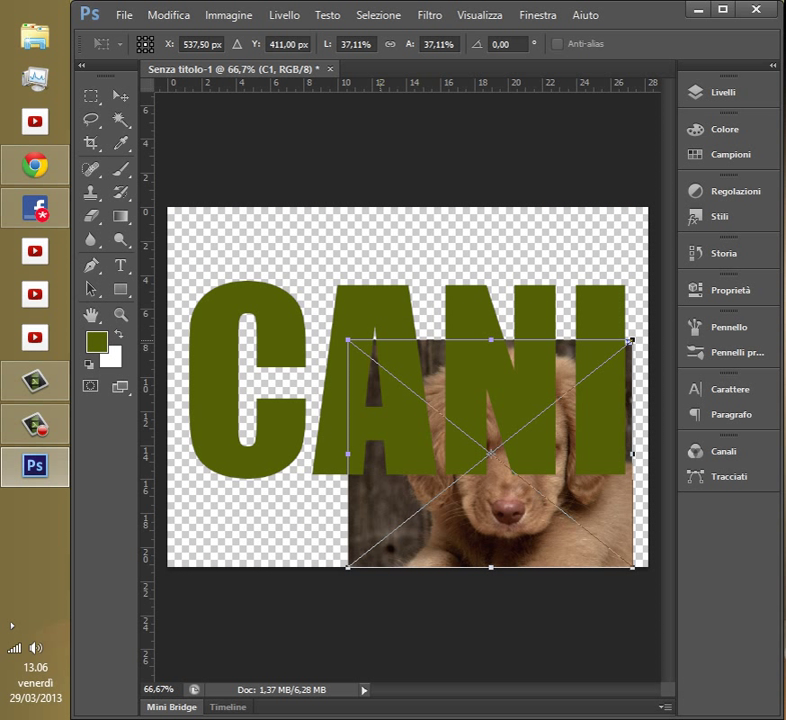
key("Return")
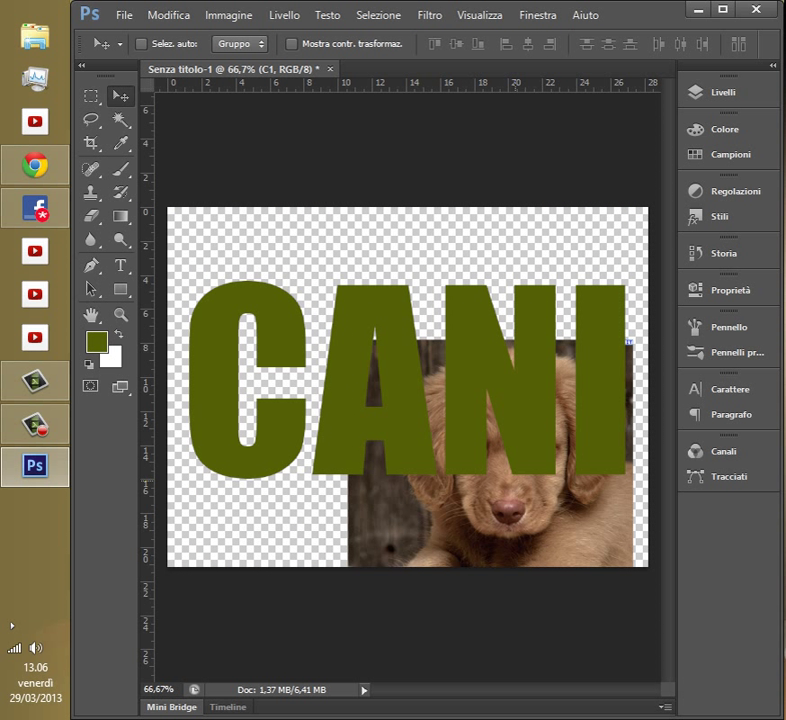
- Move the reduced C1 photo behind the letter C and nudge it down to cover the letter's full height
left_click_drag(519, 439, 257, 347)
left_click_drag(250, 401, 251, 399)
key("Down")
key("Down")
key("Down")
key("Down")
key("Down")
key("Down")
key("Down")
key("Down")
key("Down")
key("Down")
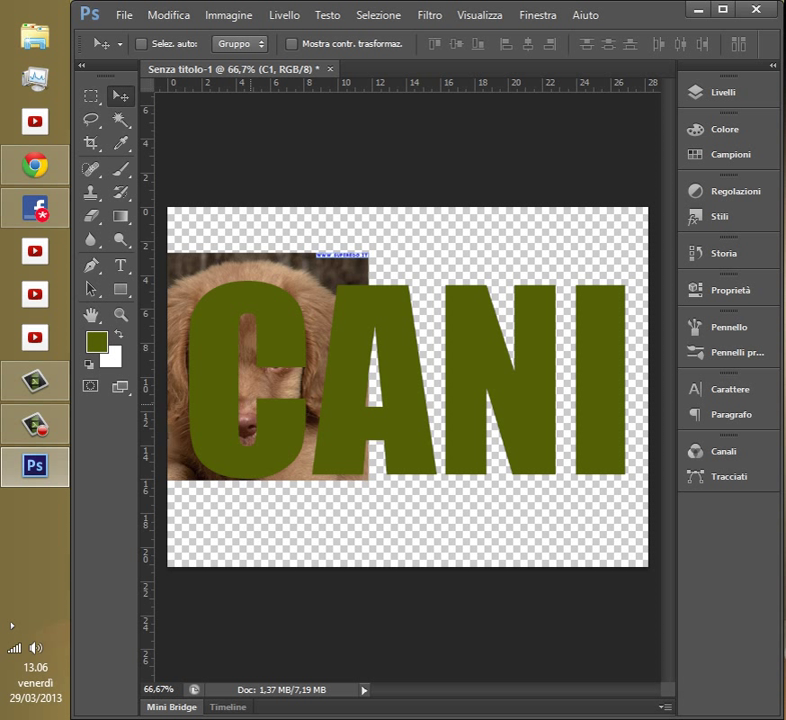
- Nudge the C1 photo further left behind the letter C and fine-tune its vertical position
key("Left")
key("Left")
key("Left")
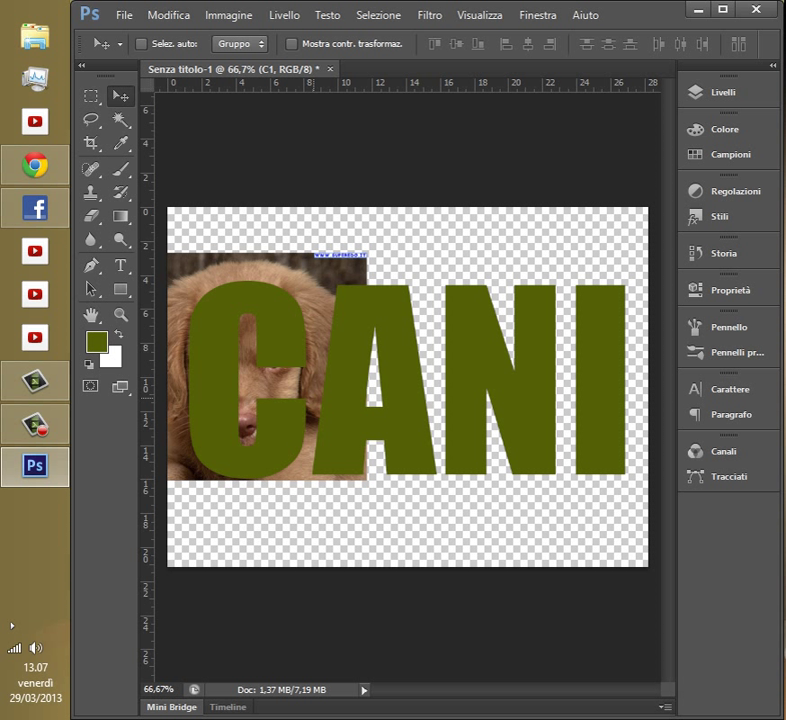
key("Left")
key("Left")
key("Left")
key("Left")
key("Left")
key("Left")
key("Left")
key("Left")
key("Left")
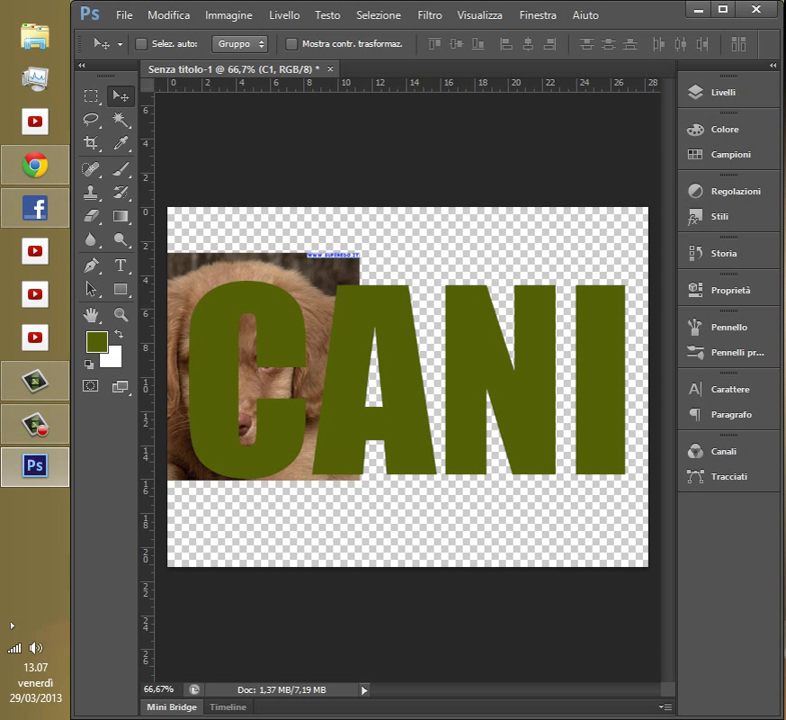
key("Down")
key("Up")
key("Up")
key("Up")
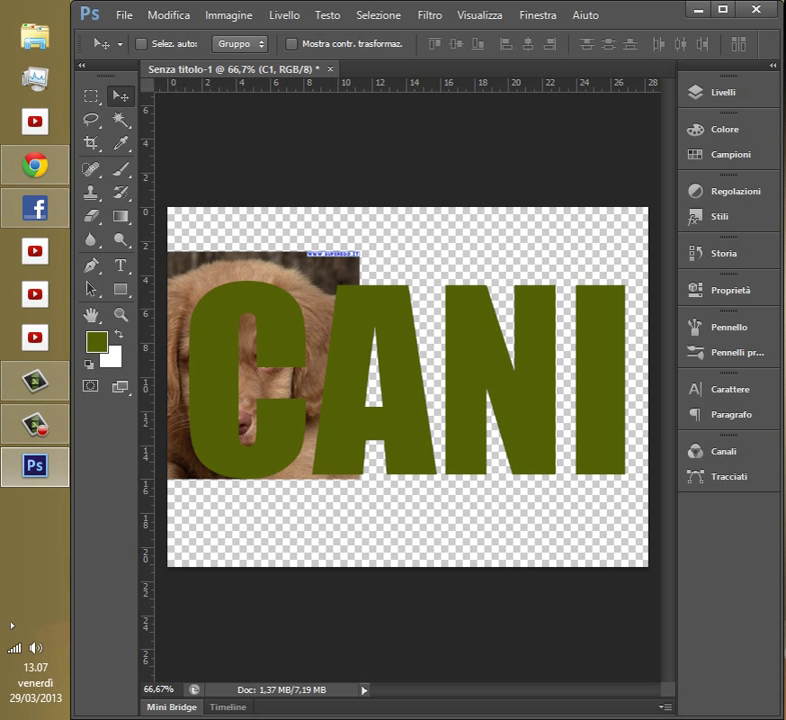
key("Down")
key("Down")
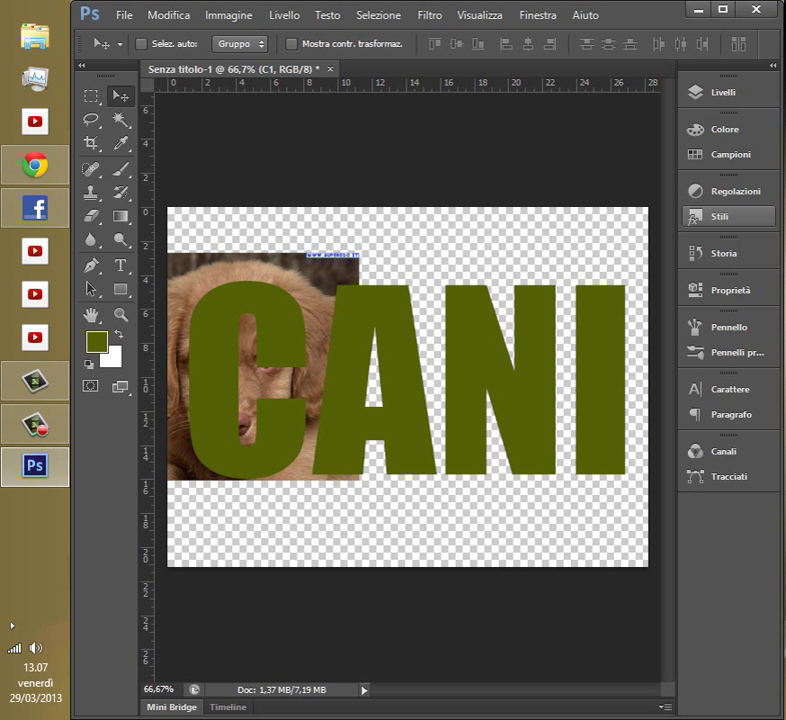
- Rename layer C1 to C, keeping it visible
left_click(718, 92)
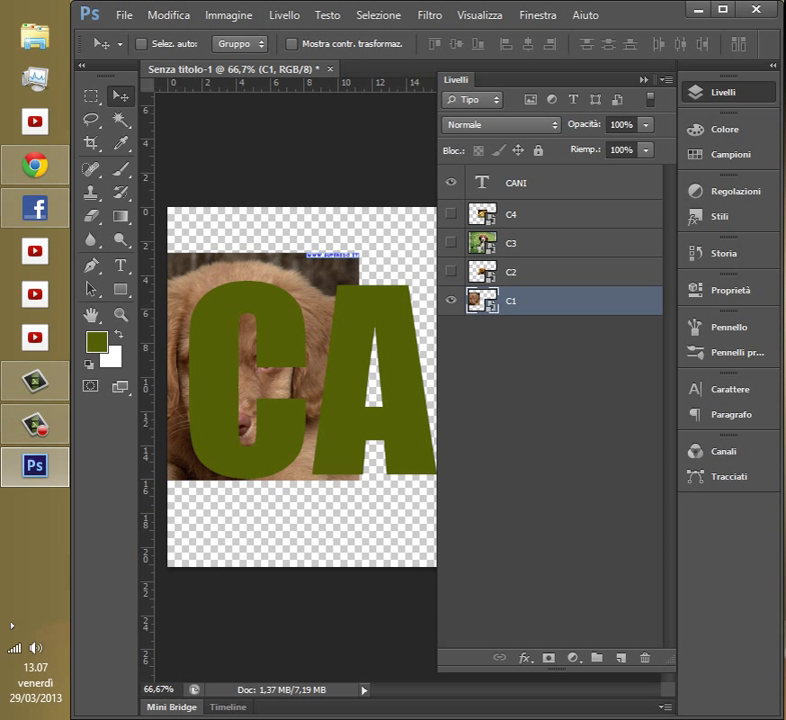
left_click(451, 301)
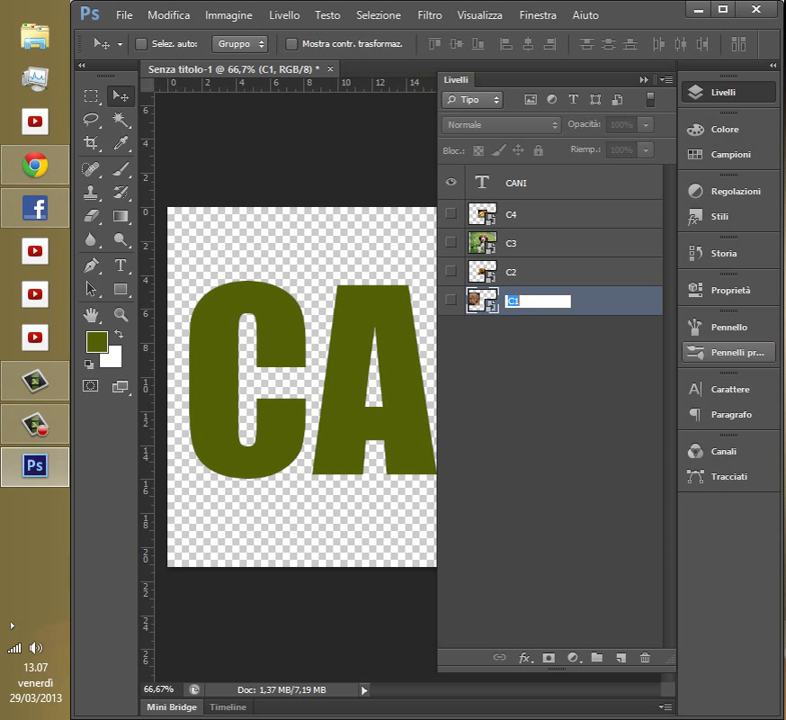
type("C")
left_click(451, 300)
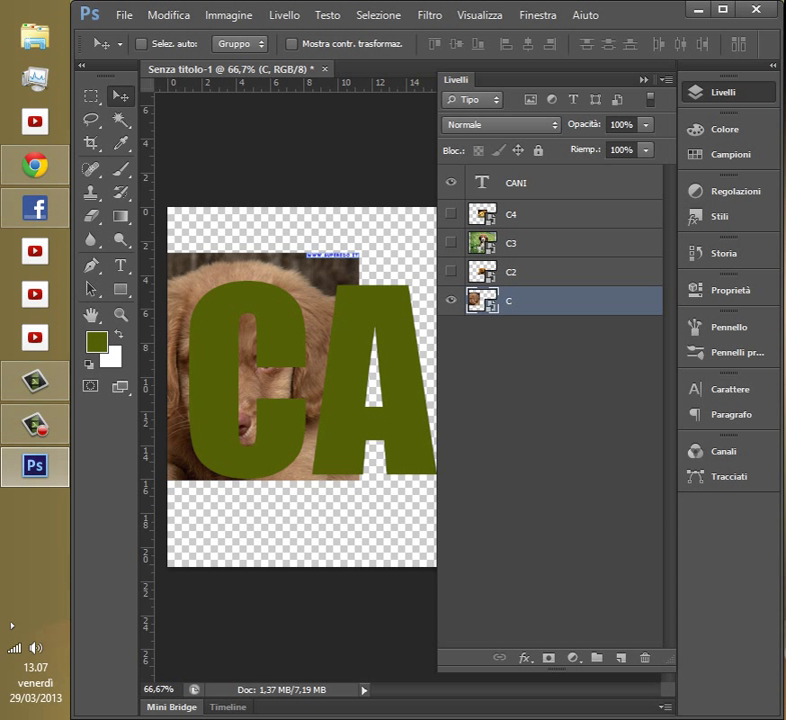
- Select layer C2, make it visible and move its photo up behind the upper part of the letter A
left_click(512, 272)
left_click(451, 271)
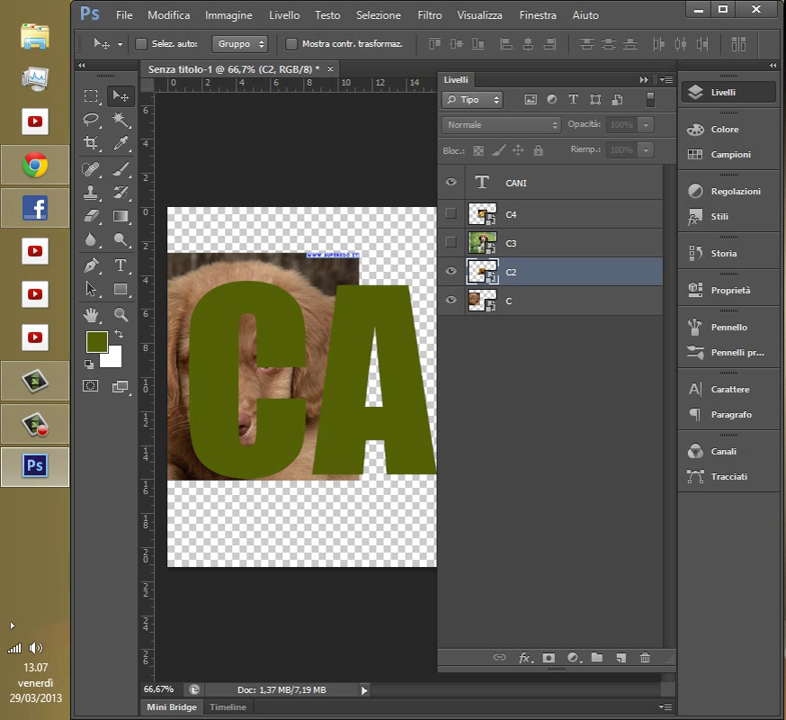
key("F7")
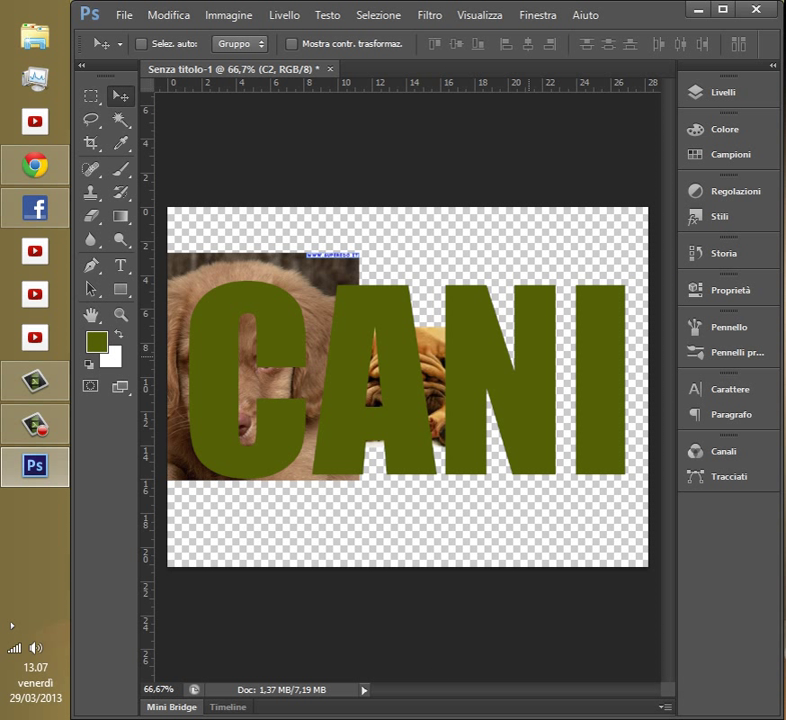
left_click_drag(468, 306, 460, 227)
- Enlarge the C2 photo proportionally to about 163%
key("ctrl+t")
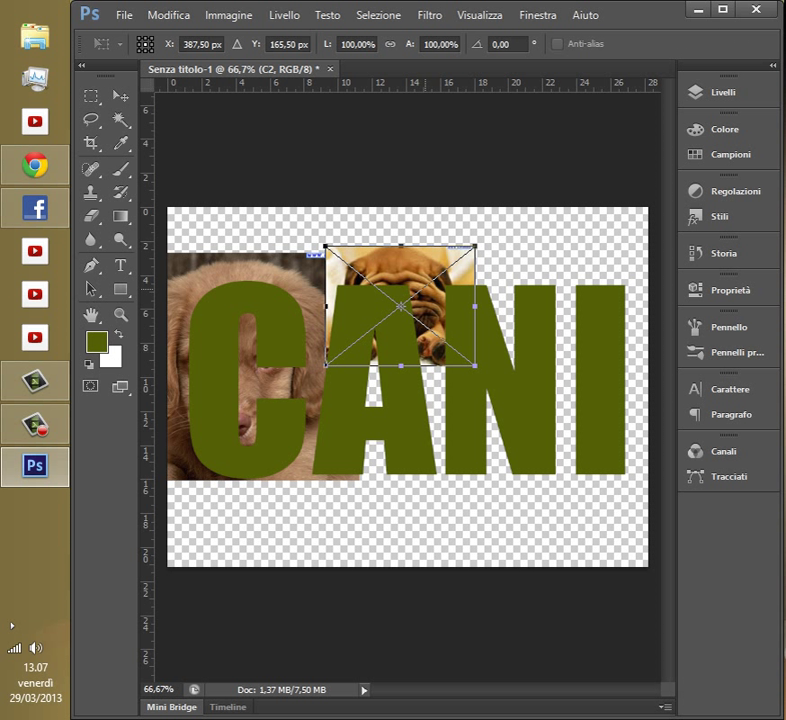
left_click_drag(475, 365, 574, 445)
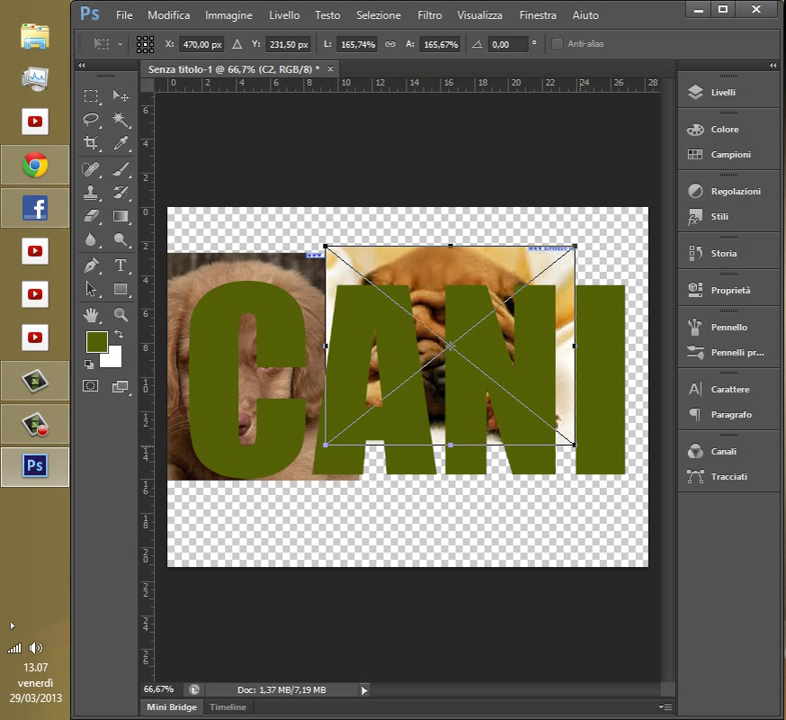
left_click_drag(574, 445, 422, 585)
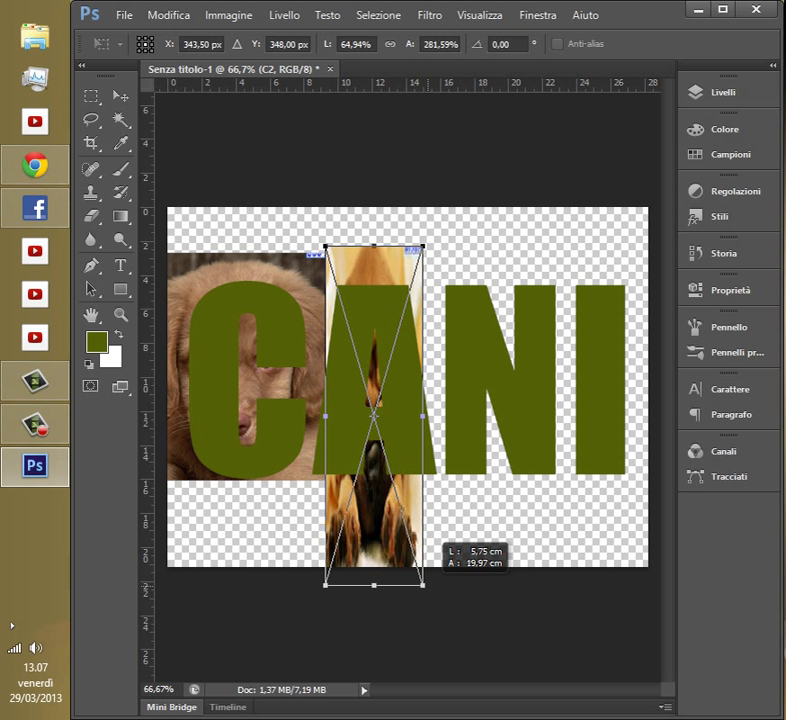
left_click_drag(422, 585, 572, 443)
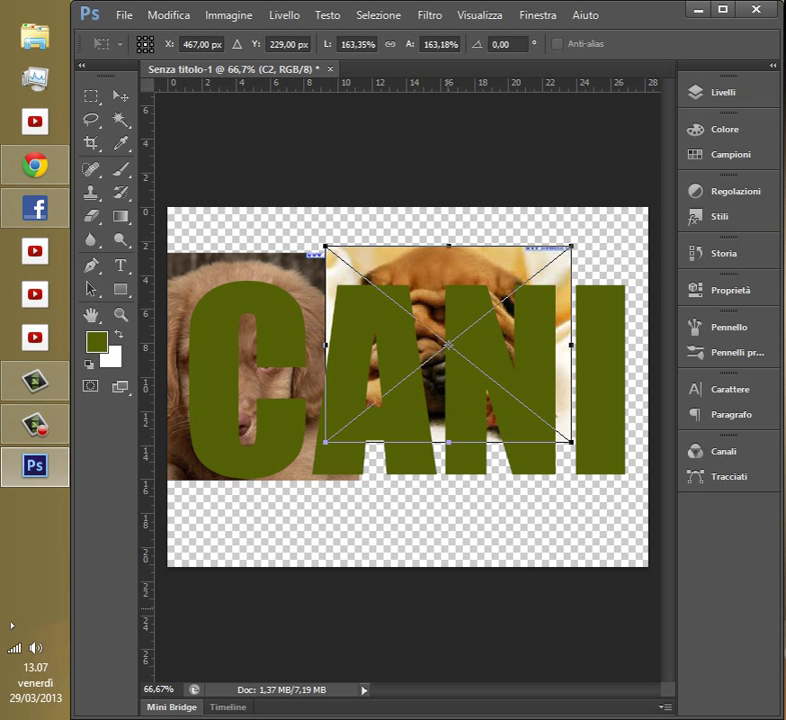
key("Return")
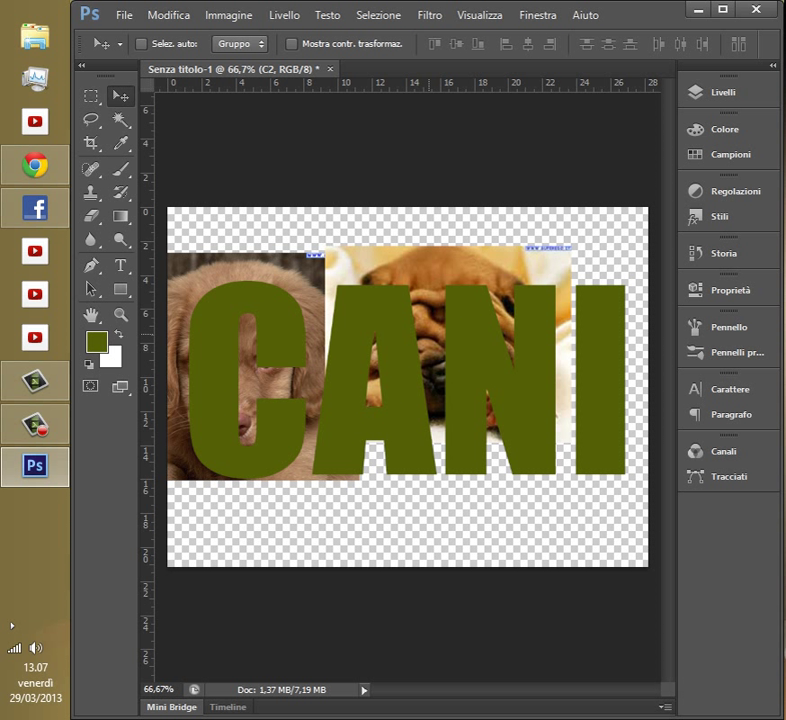
- Position the enlarged C2 photo so it fully covers the letter A from behind, and rename its layer A
left_click_drag(435, 286, 368, 342)
left_click_drag(366, 347, 372, 316)
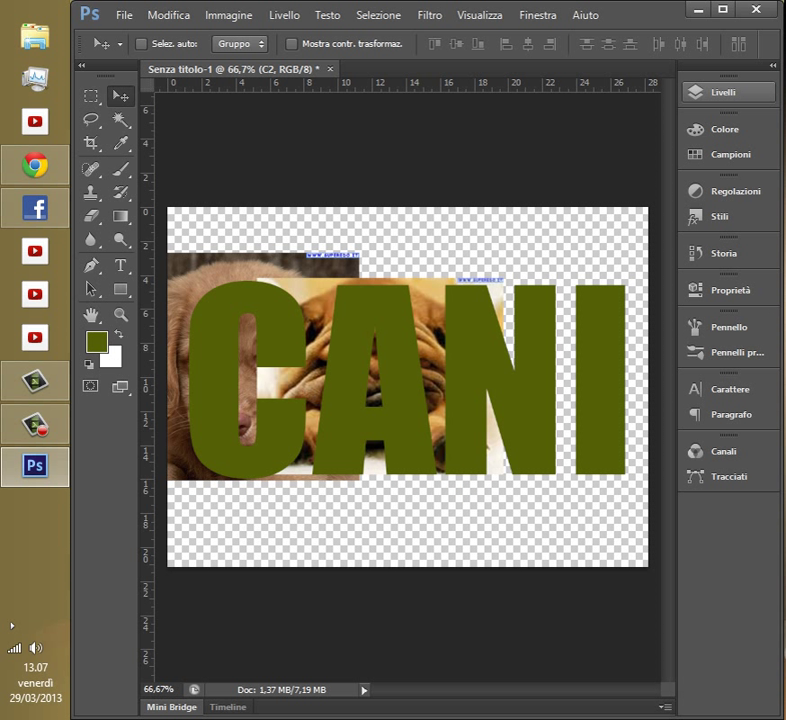
left_click(718, 92)
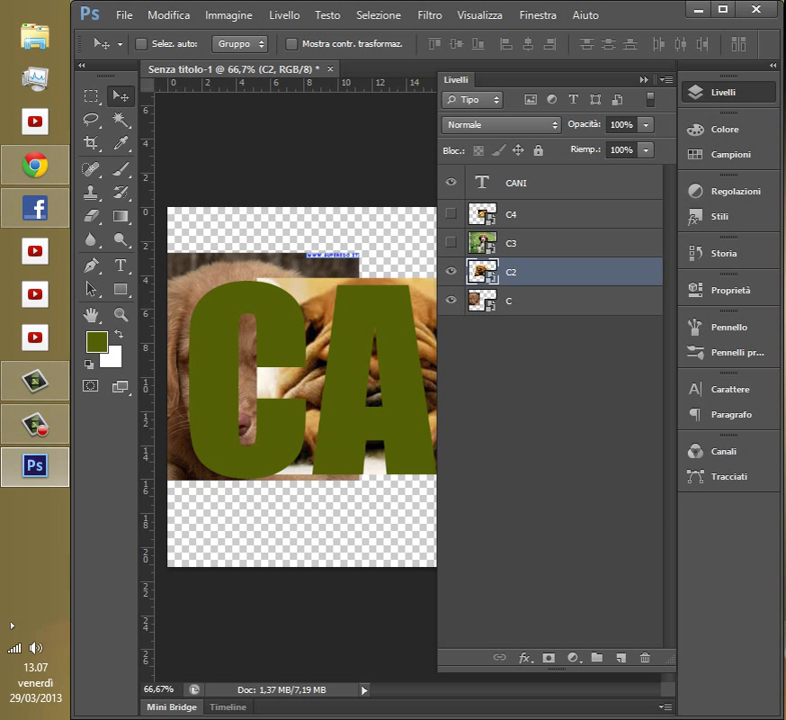
double_click(512, 272)
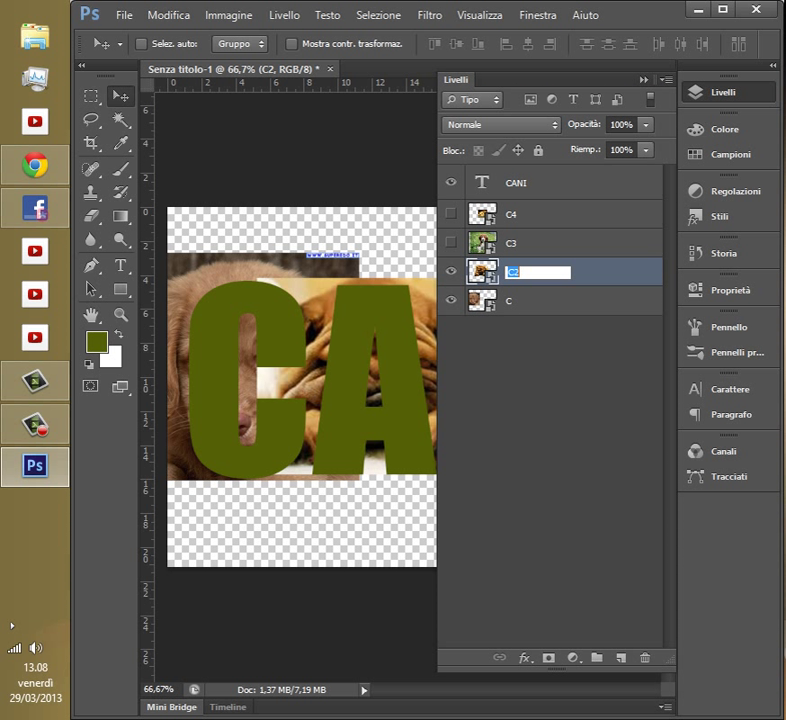
type("A")
- Select layer C3, make it visible and scale its photo down to about 38%
left_click(512, 243)
left_click(451, 243)
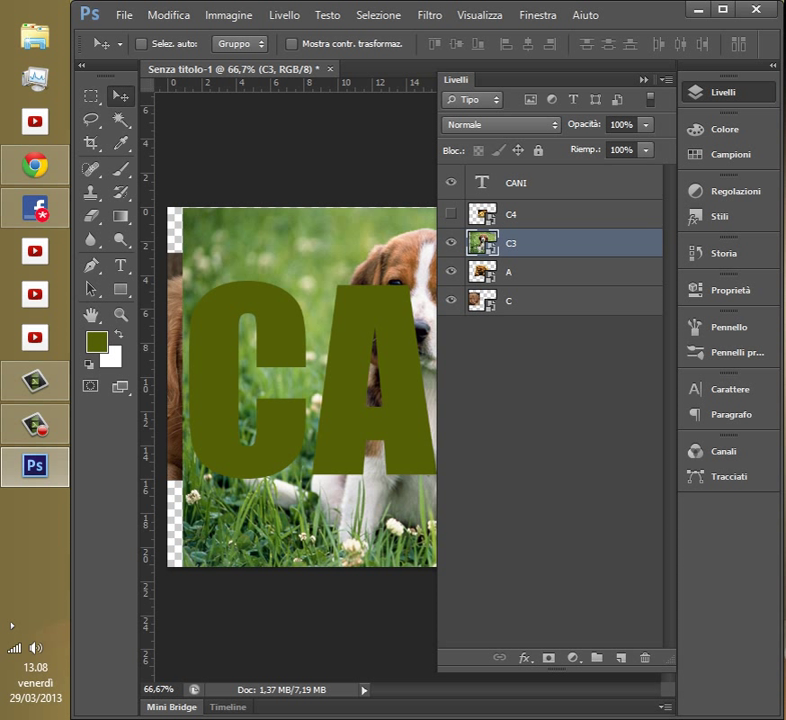
left_click(644, 80)
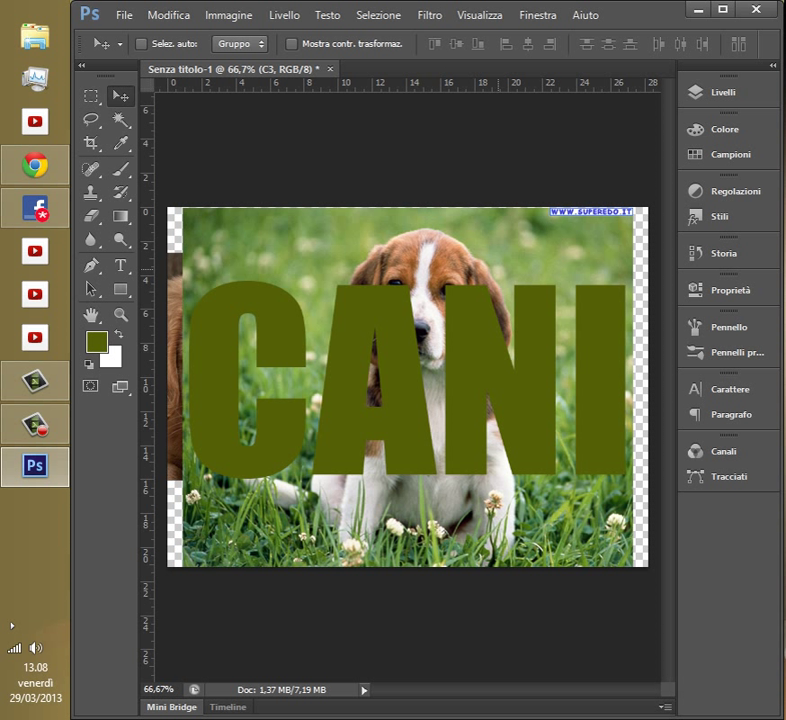
key("ctrl+t")
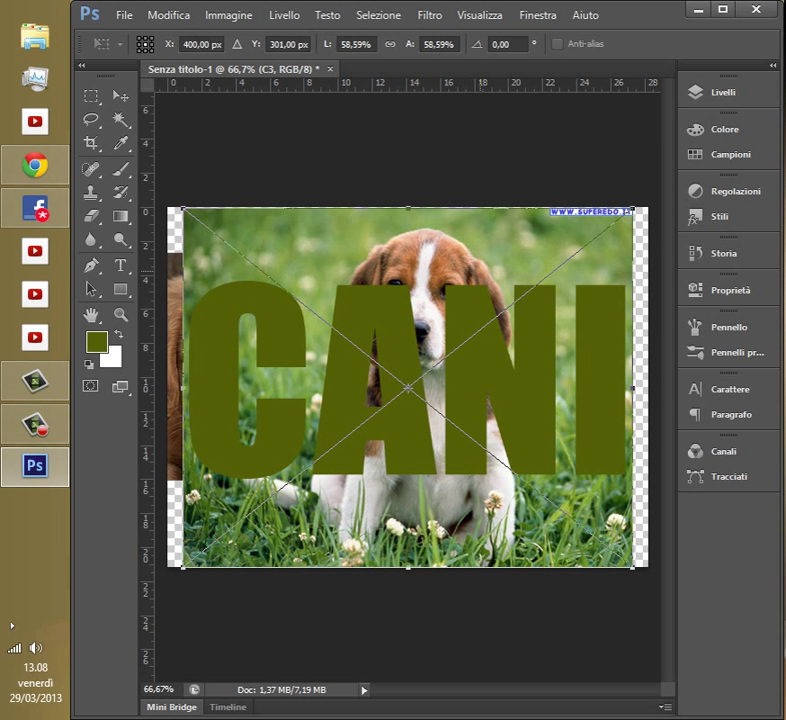
left_click_drag(185, 209, 345, 337)
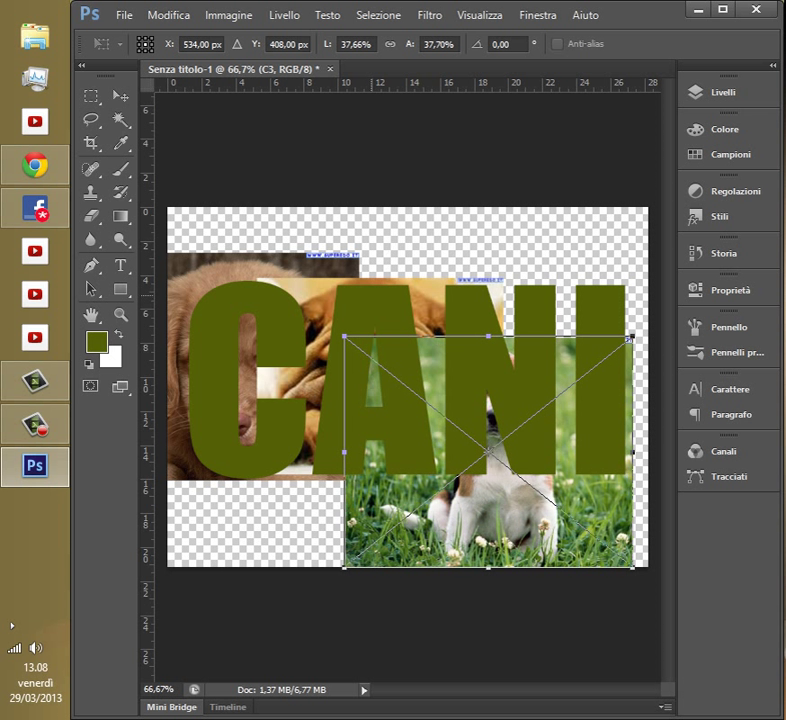
key("Return")
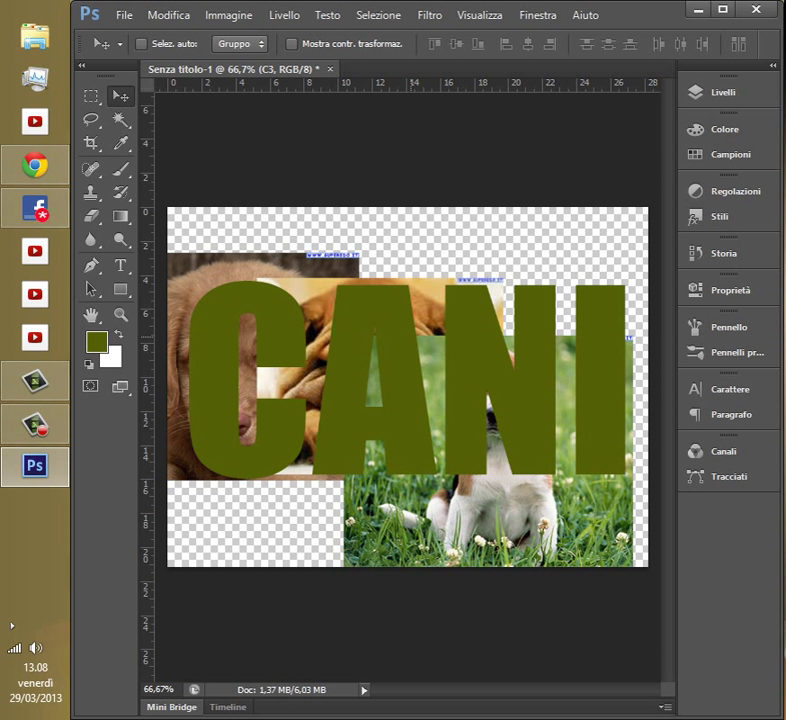
- Position the C3 photo so it fully covers the letter N from behind, with its upper edge just above the lettering
key("shift+Up")
key("shift+Up")
key("shift+Up")
key("shift+Up")
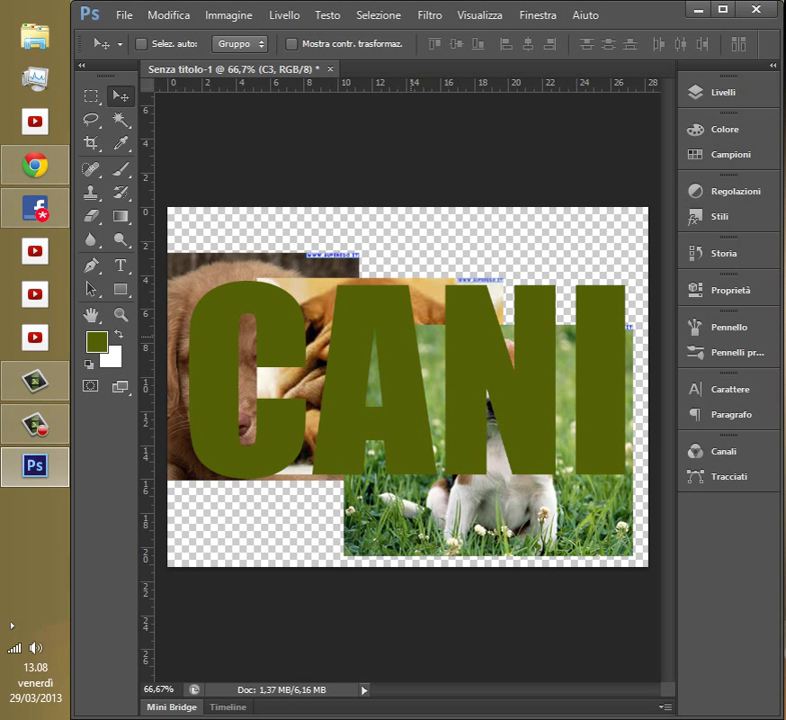
key("shift+Up")
key("shift+Up")
key("shift+Up")
key("shift+Up")
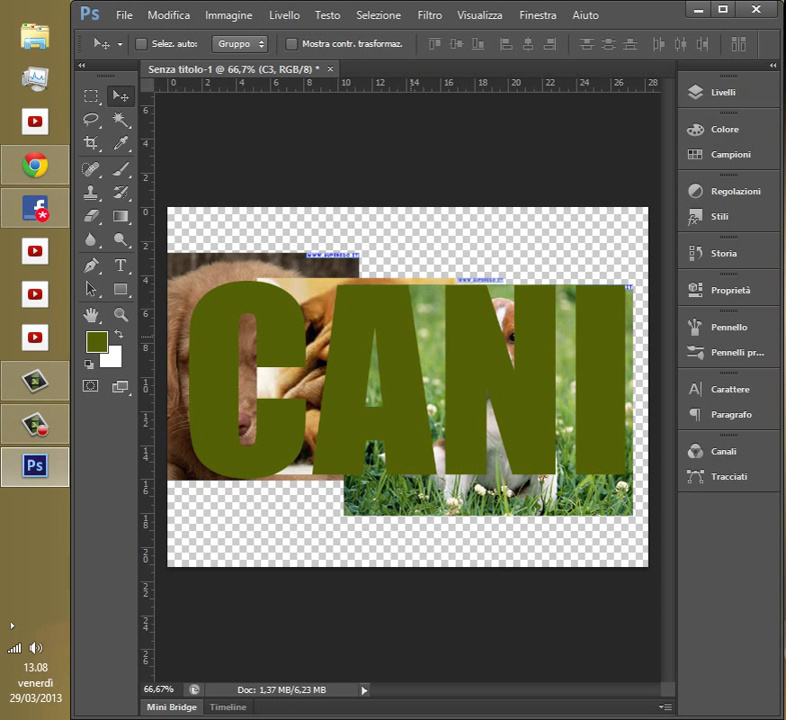
key("shift+Left")
key("shift+Left")
key("shift+Left")
key("shift+Left")
key("shift+Up")
key("shift+Up")
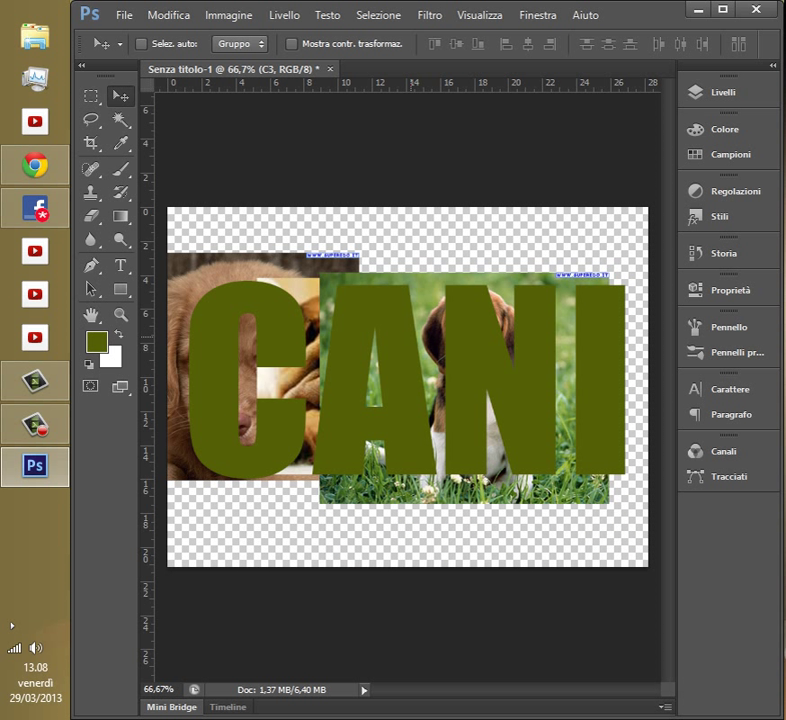
key("shift+Right")
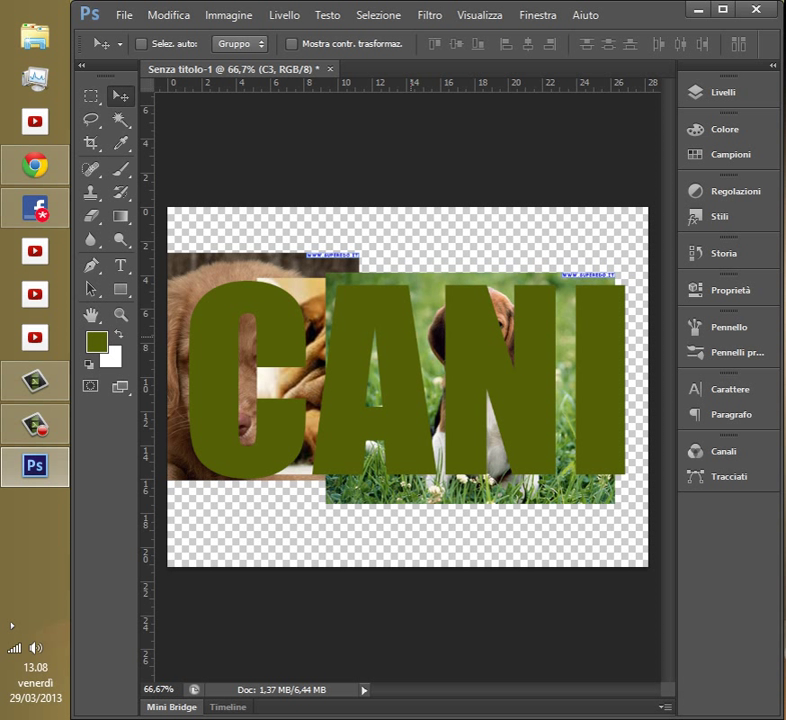
key("shift+Down")
key("shift+Down")
key("shift+Down")
key("shift+Down")
key("shift+Up")
key("shift+Up")
key("shift+Up")
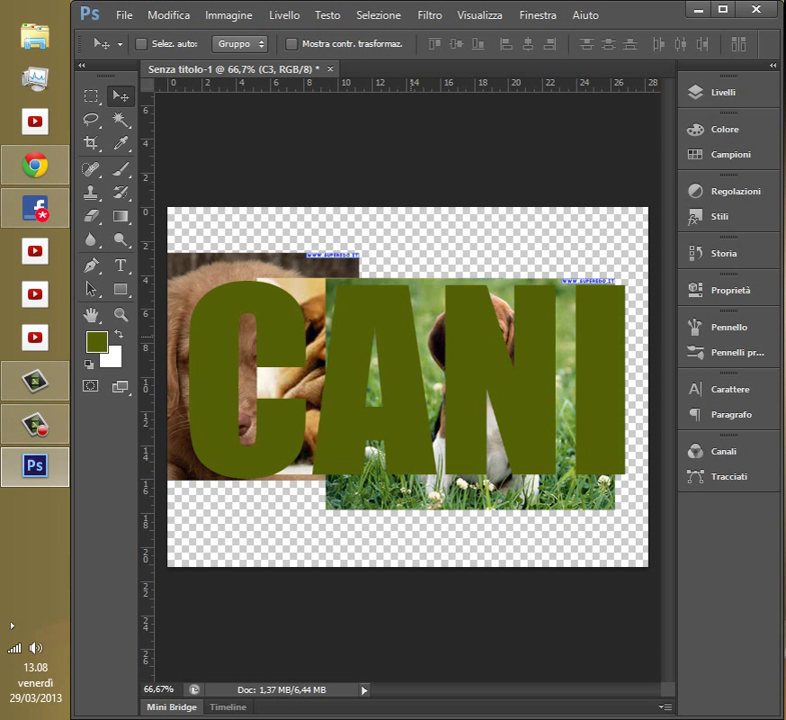
key("shift+Up")
key("shift+Right")
key("shift+Right")
key("shift+Right")
key("shift+Right")
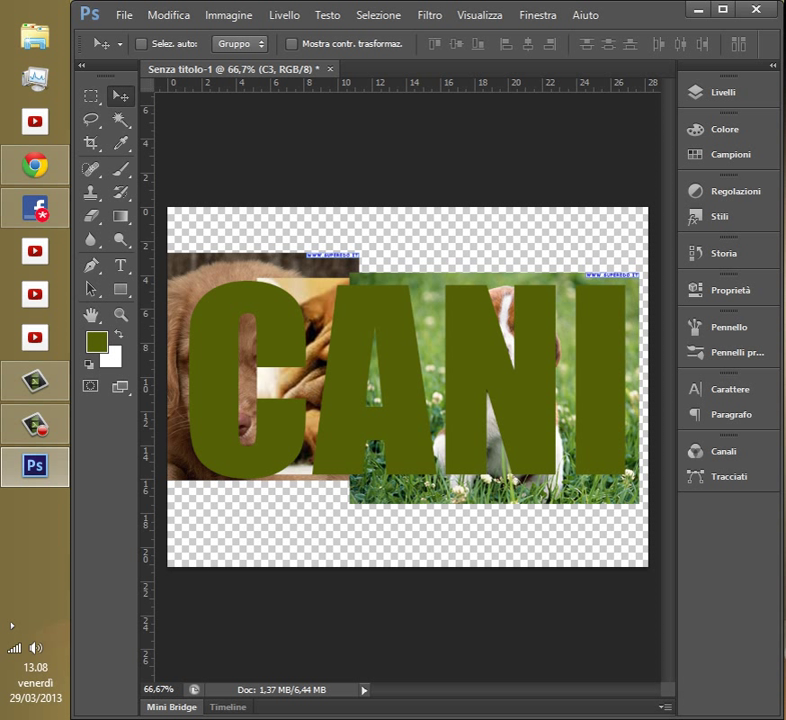
- Rename layer C3 as N and layer C4 as I
key("F7")
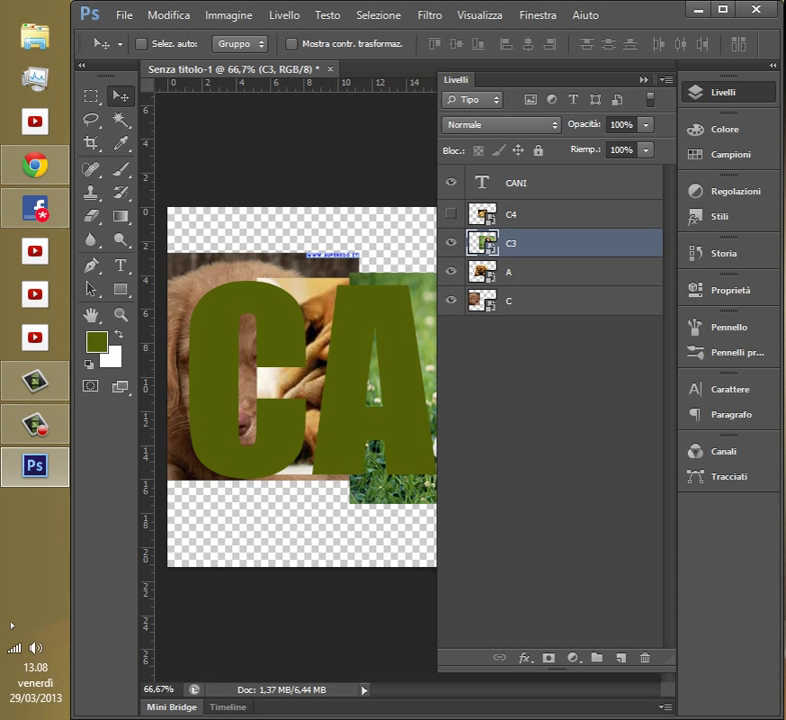
double_click(512, 243)
type("N")
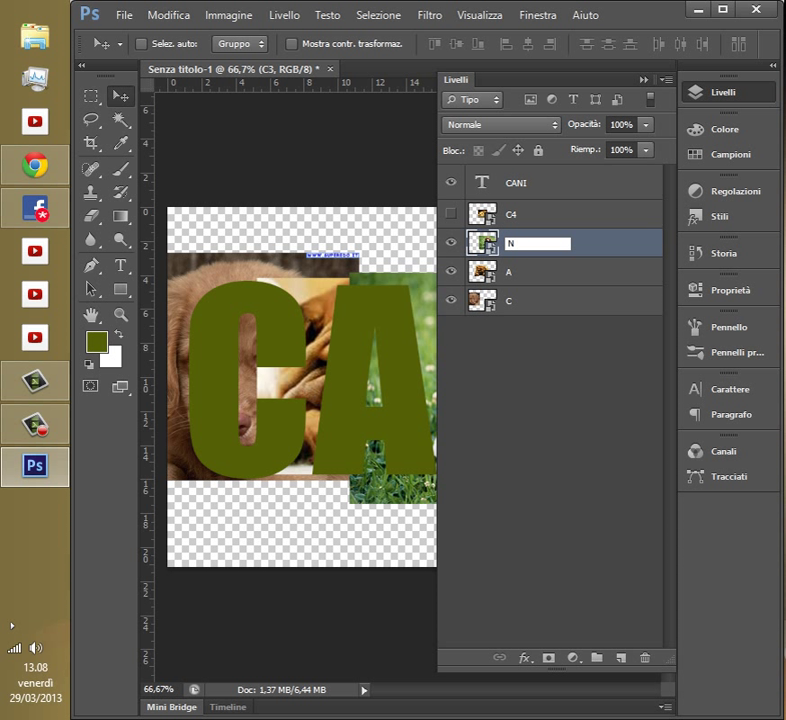
key("Return")
double_click(512, 214)
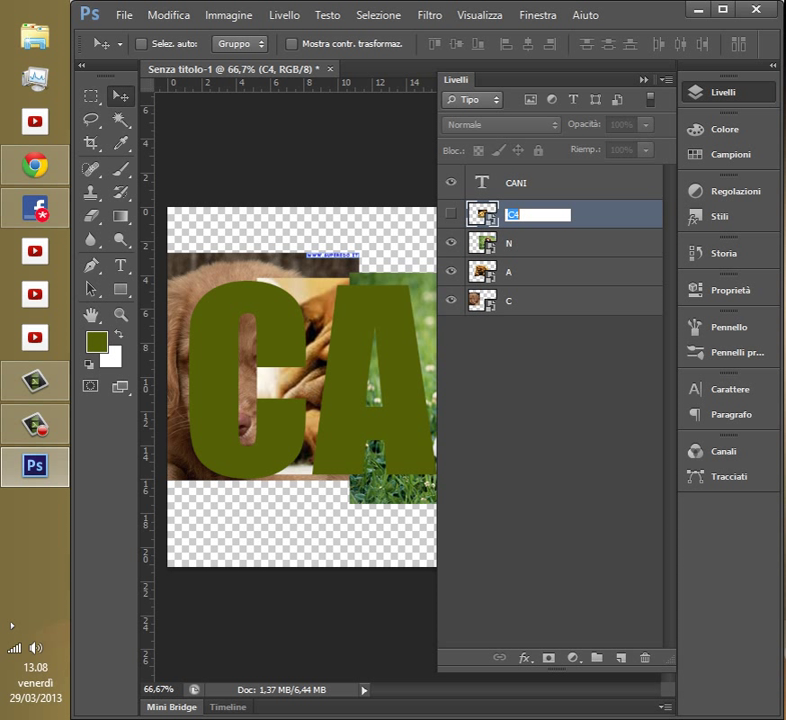
type("I")
key("Return")
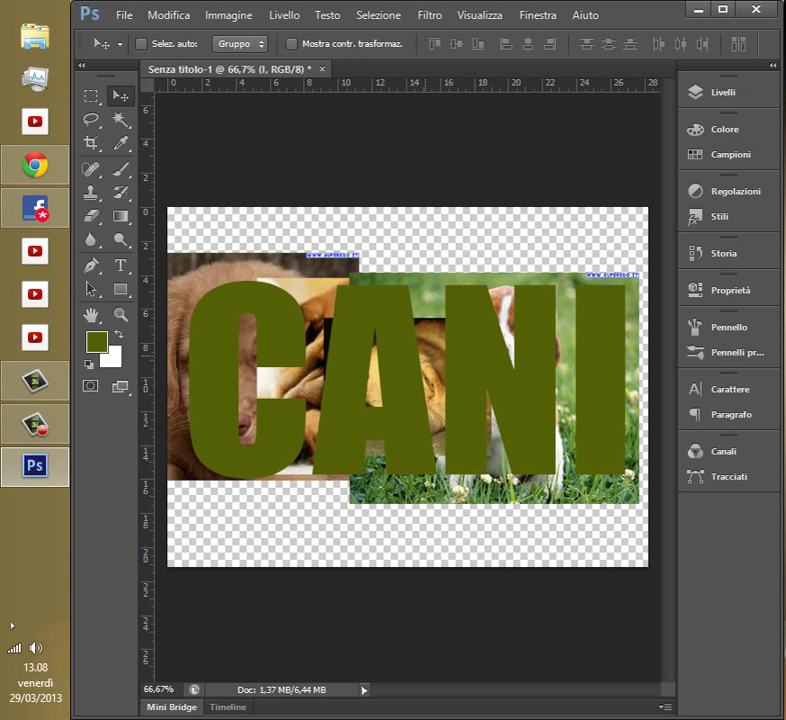
- Make the photo on layer I visible, move it behind the letter I and enlarge it proportionally until it covers the whole letter
left_click_drag(462, 276, 648, 287)
key("ctrl+t")
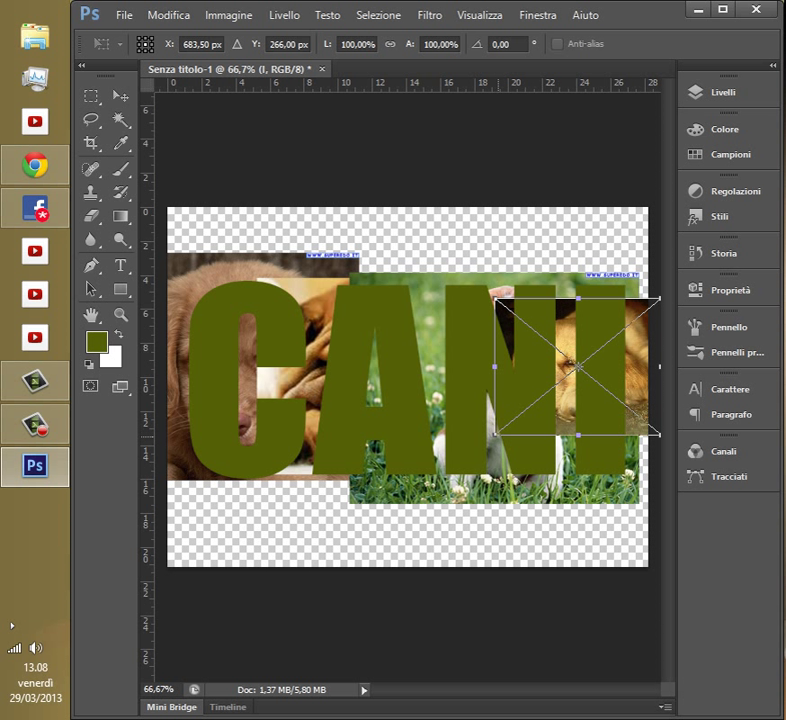
left_click_drag(495, 435, 467, 521)
key("Return")
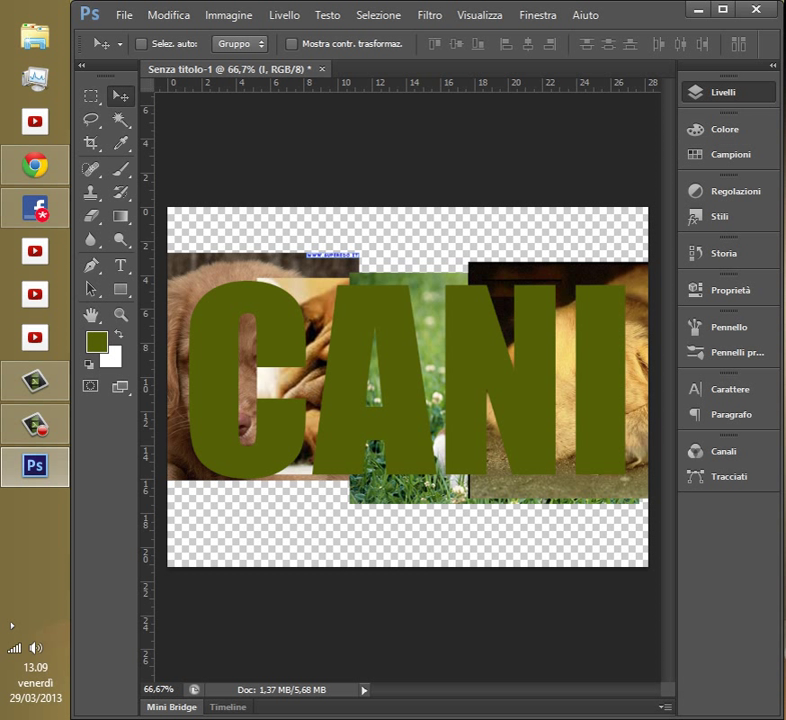
- Hide the photo layers I, N, A and C so that only the CANI text layer is shown
left_click(722, 92)
left_click(451, 214)
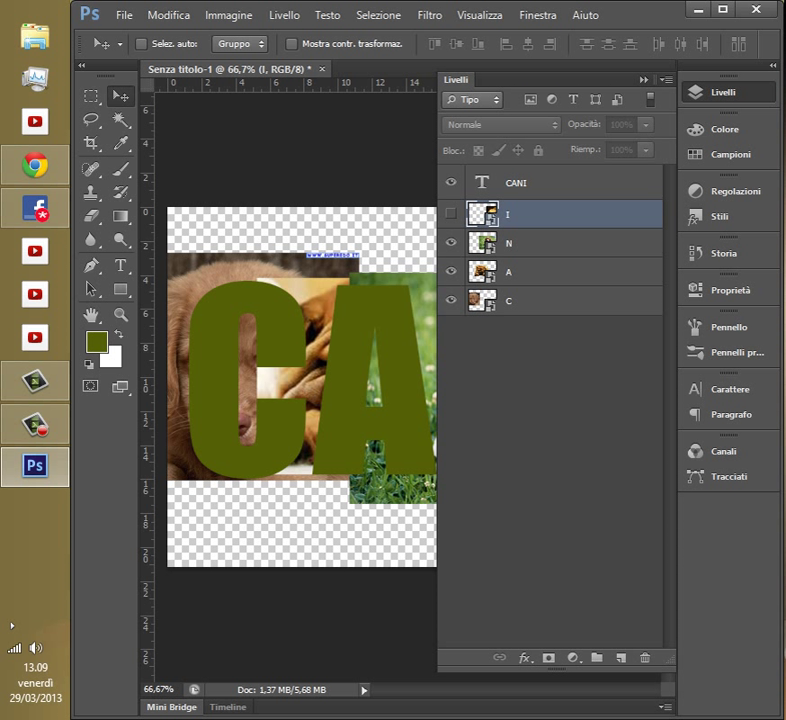
left_click(451, 242)
left_click(451, 270)
left_click(451, 298)
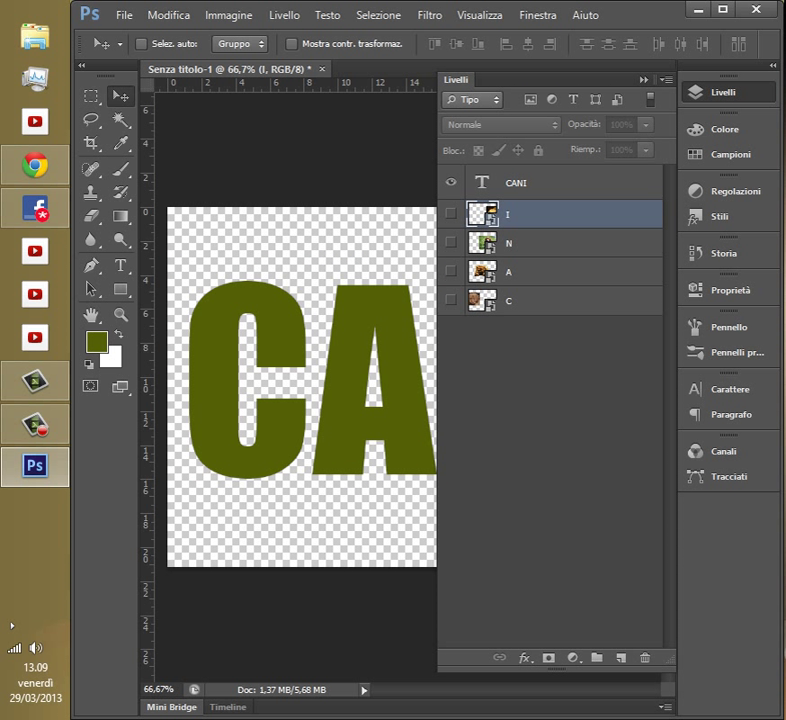
- Select the shape of the letter C on the CANI text layer with the Magic Wand
left_click(530, 301)
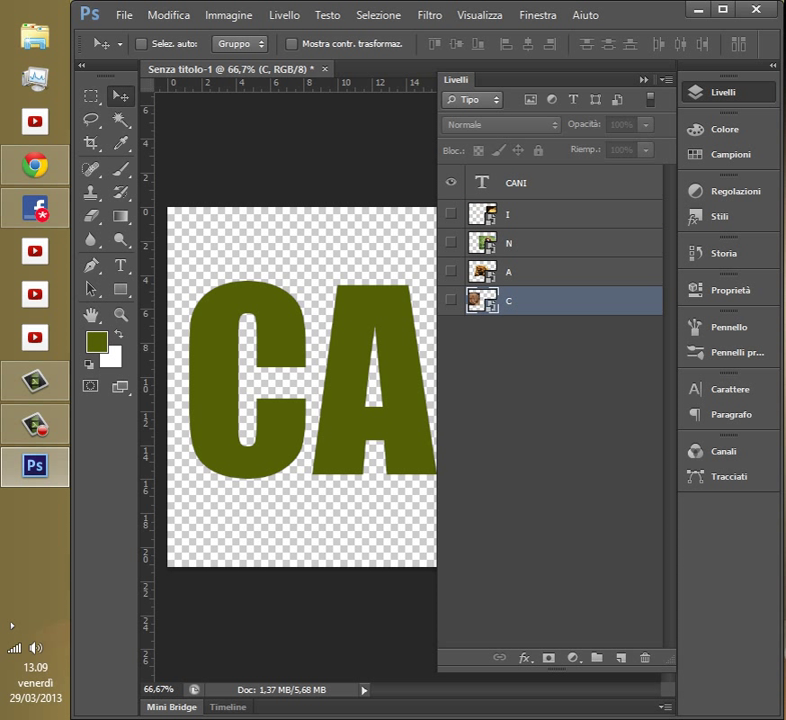
left_click(530, 183)
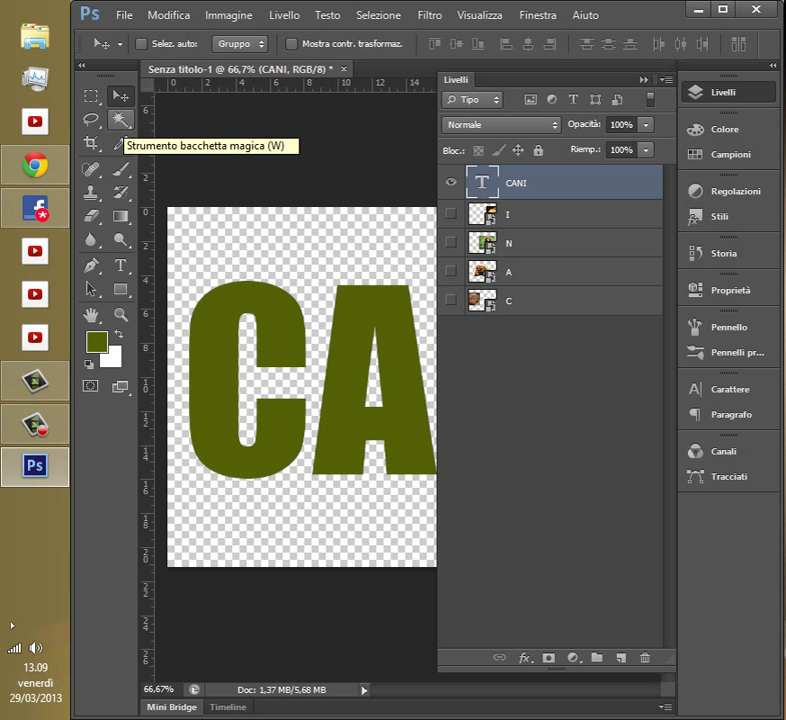
left_click(121, 120)
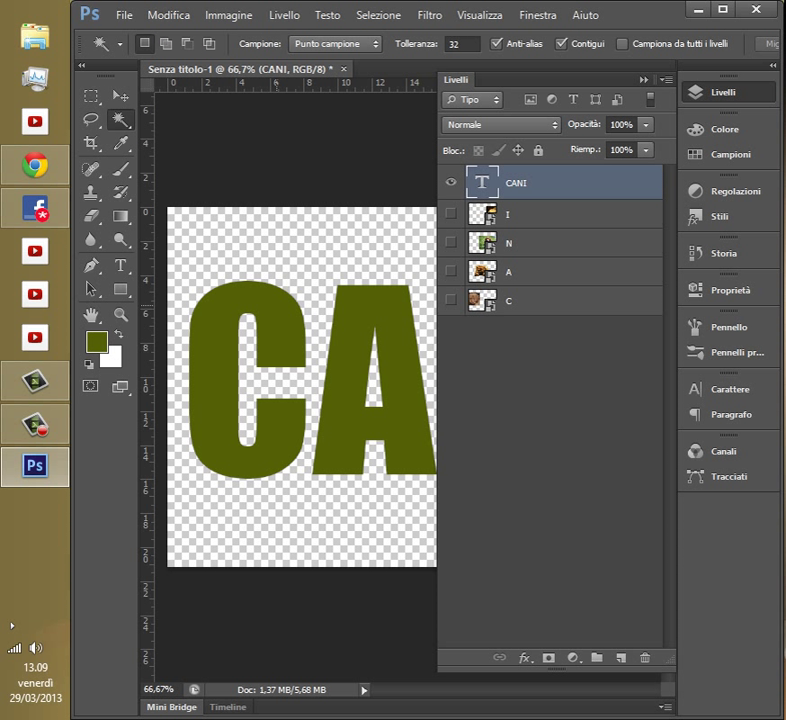
left_click(276, 306)
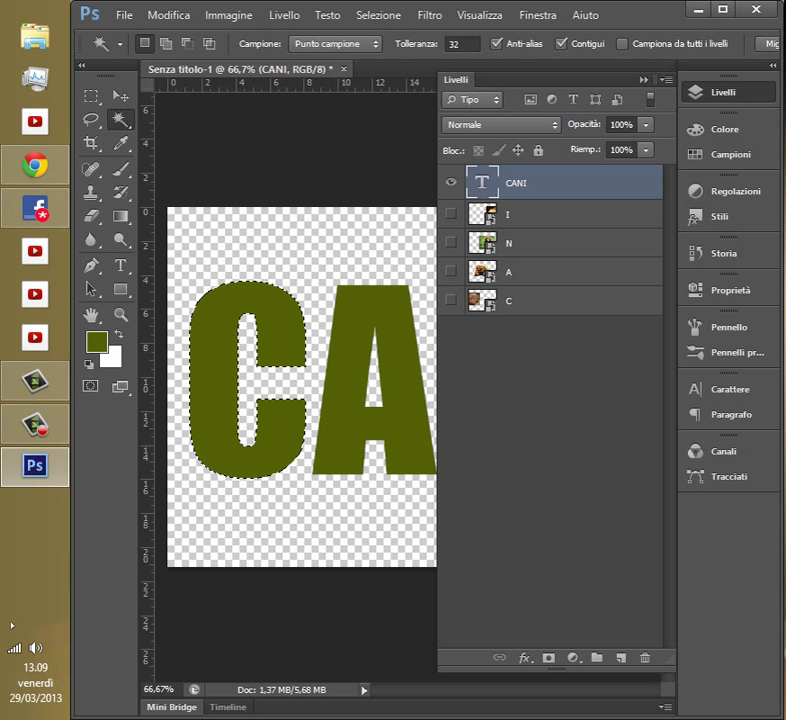
- Show photo layer C, hide the CANI text layer and copy the merged content of the letter C selection
left_click(451, 301)
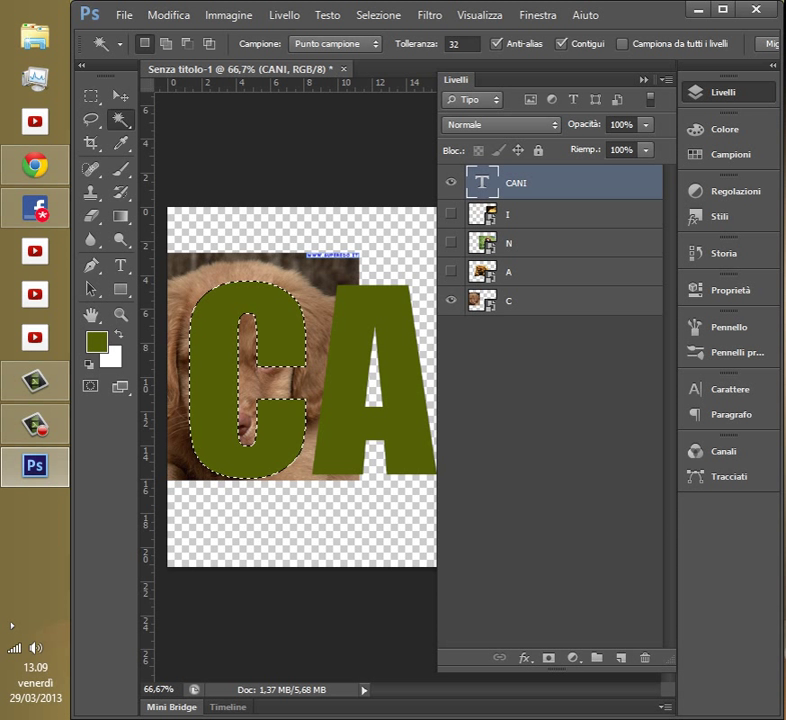
left_click(451, 182)
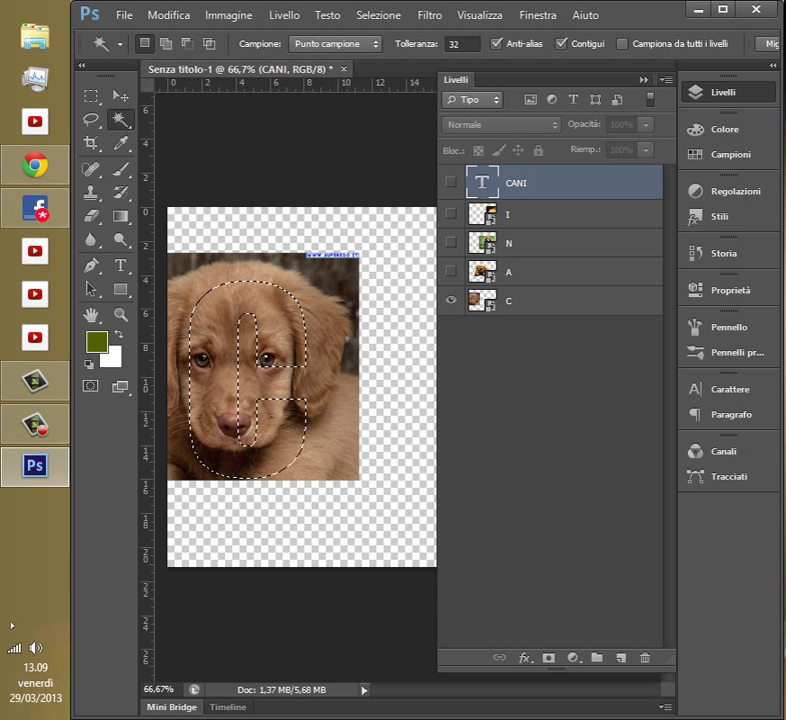
left_click(169, 15)
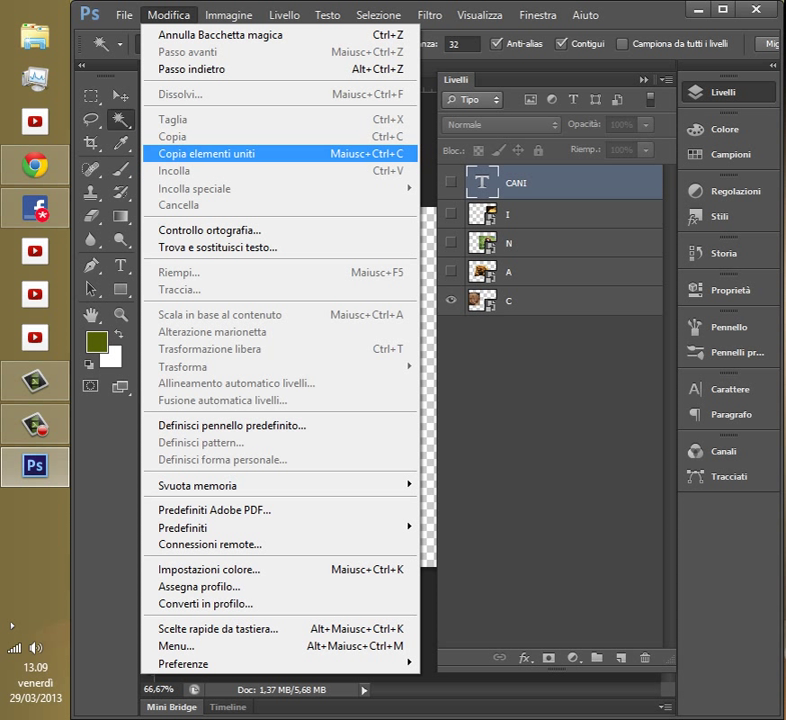
left_click(210, 153)
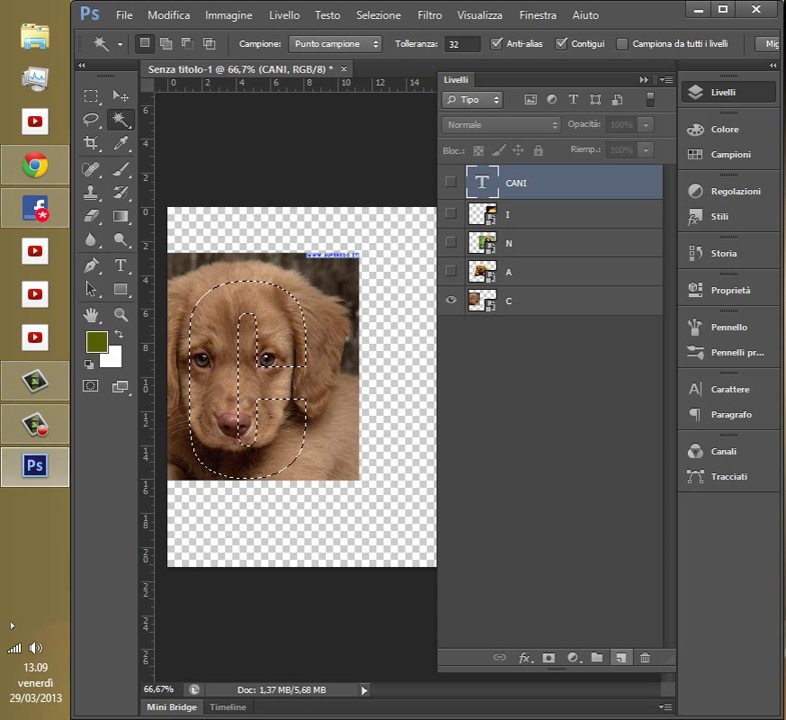
- Paste the copied C-shaped cutout onto a new layer and hide the full C photo layer
left_click(621, 658)
key("ctrl+v")
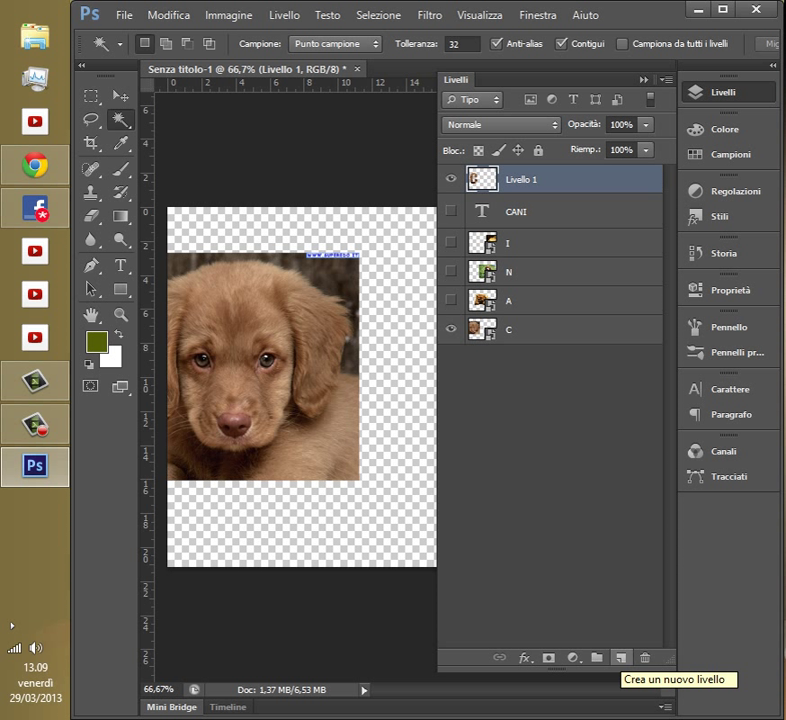
left_click(168, 15)
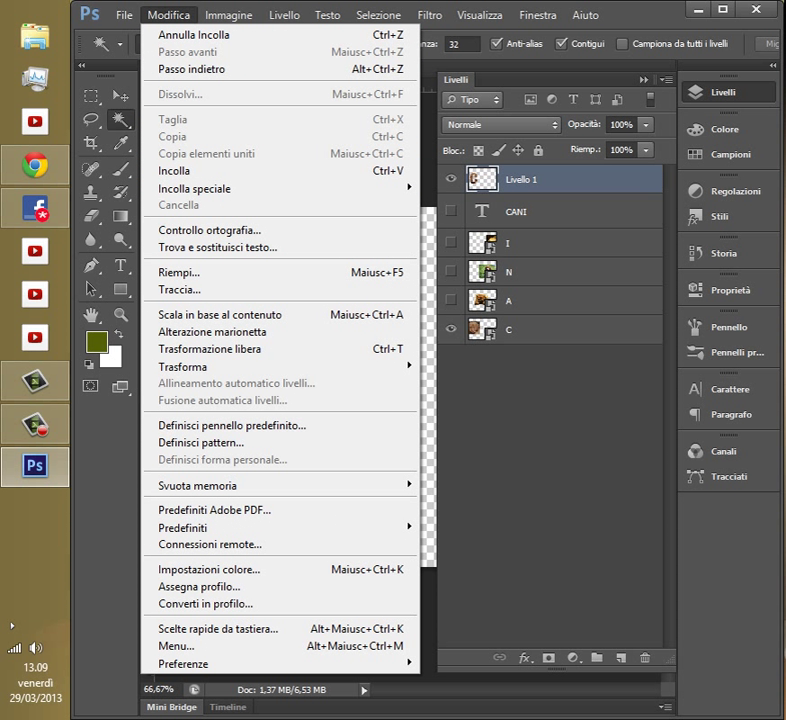
left_click(550, 430)
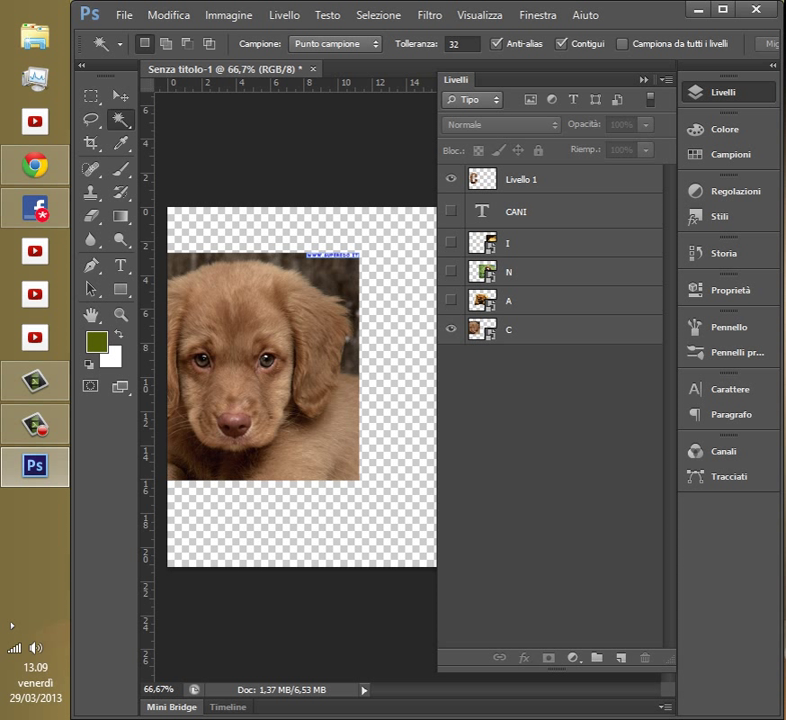
left_click(451, 329)
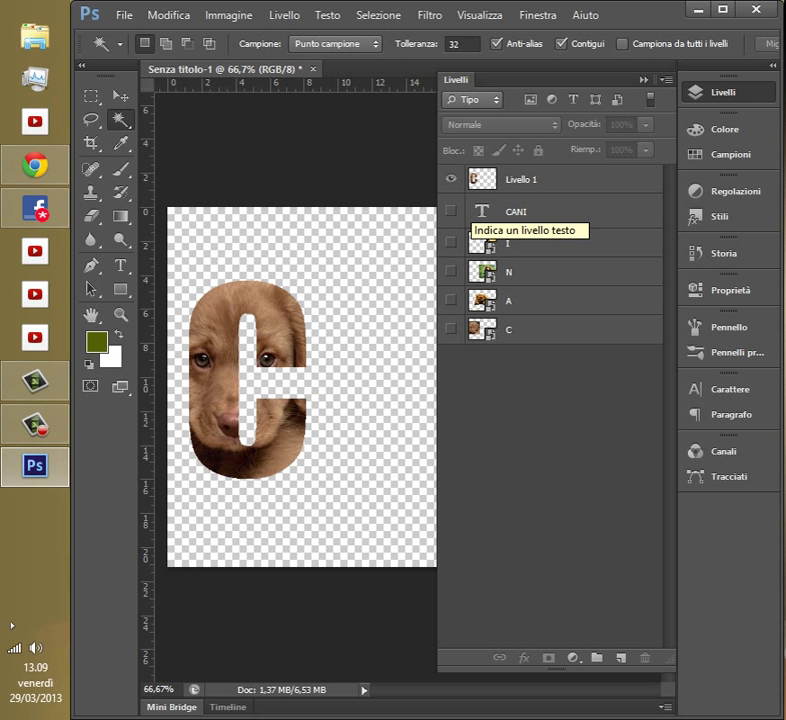
- Show the CANI text layer again and select the shape of its letter A with the Magic Wand
left_click(451, 211)
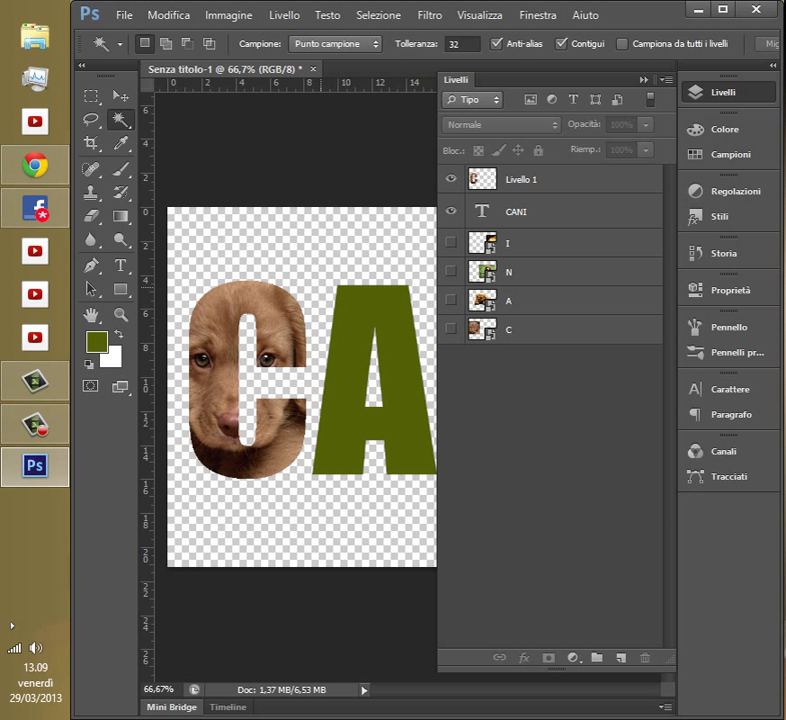
left_click(350, 350)
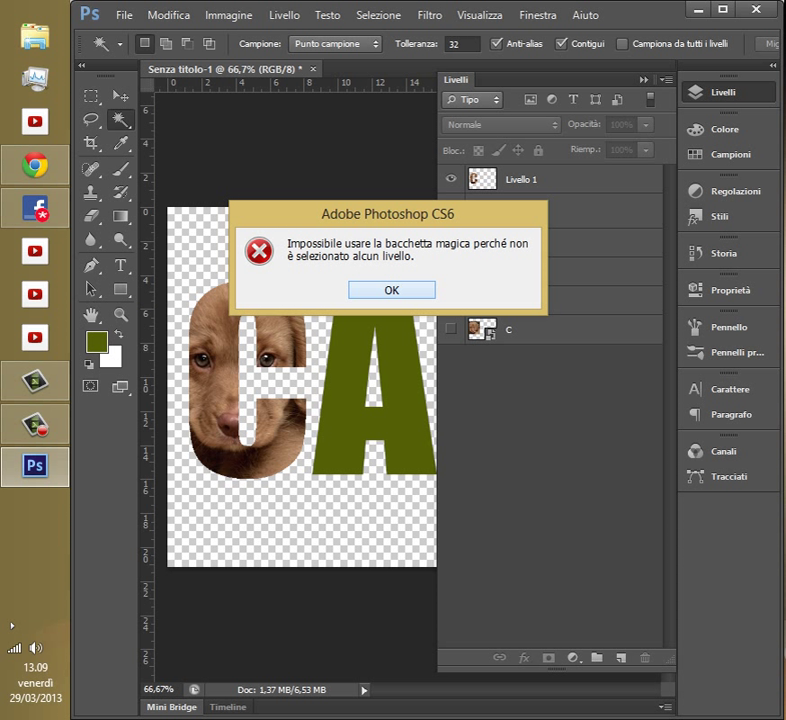
left_click(391, 290)
left_click(550, 212)
left_click(345, 440)
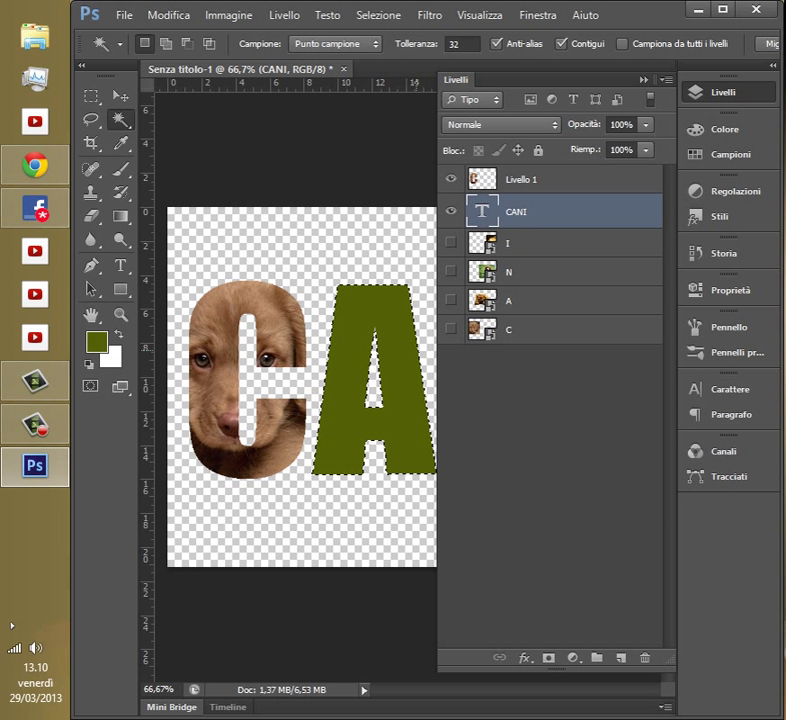
- With photo layer A shown and the CANI text hidden, copy the merged letter A selection into a new layer and hide the full A photo
left_click(450, 300)
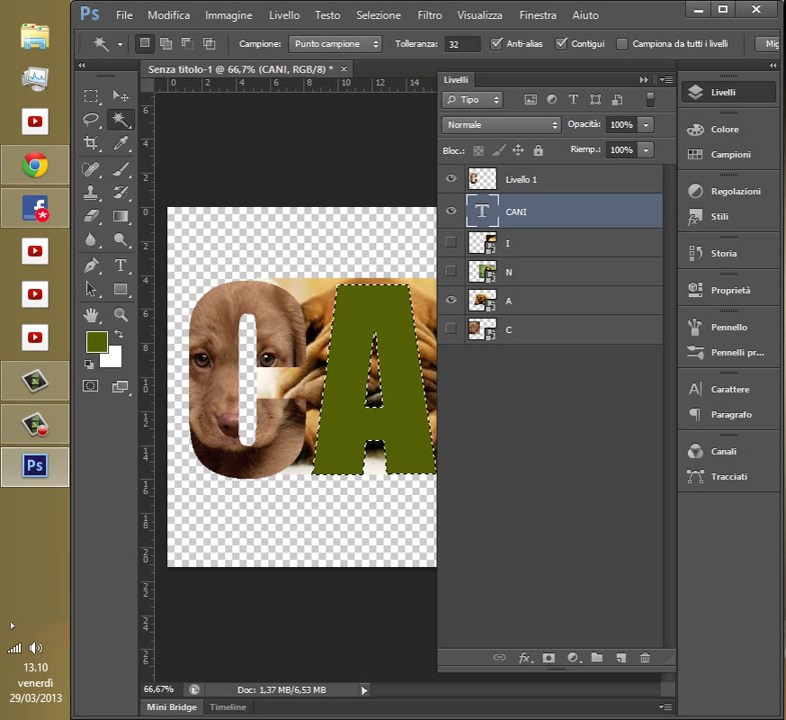
left_click(450, 212)
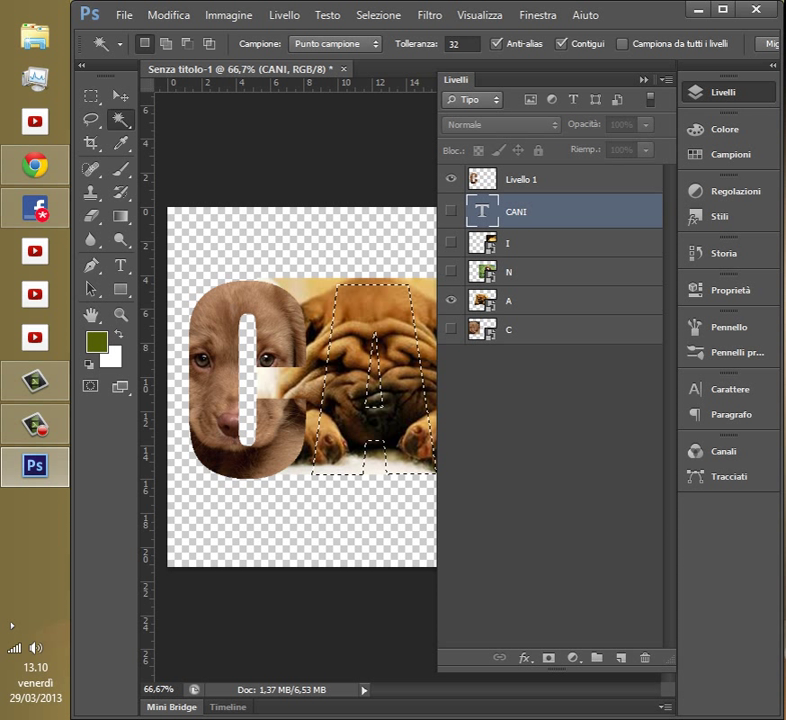
left_click(168, 15)
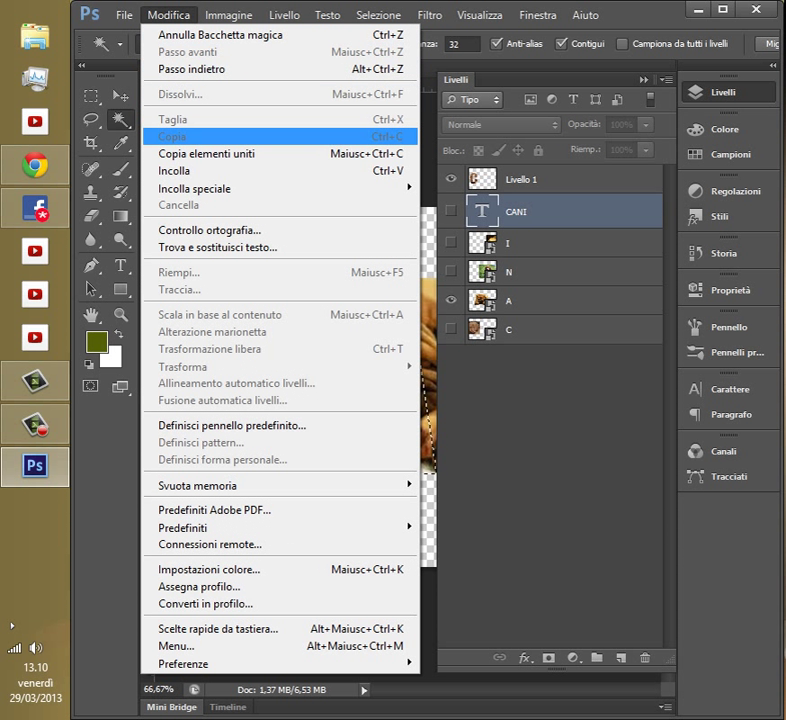
left_click(220, 153)
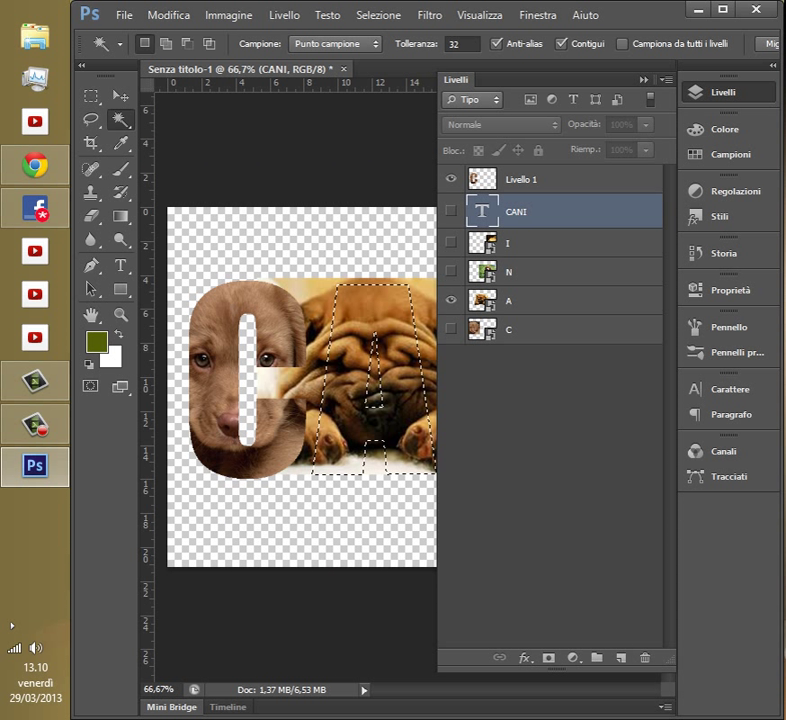
key("ctrl+v")
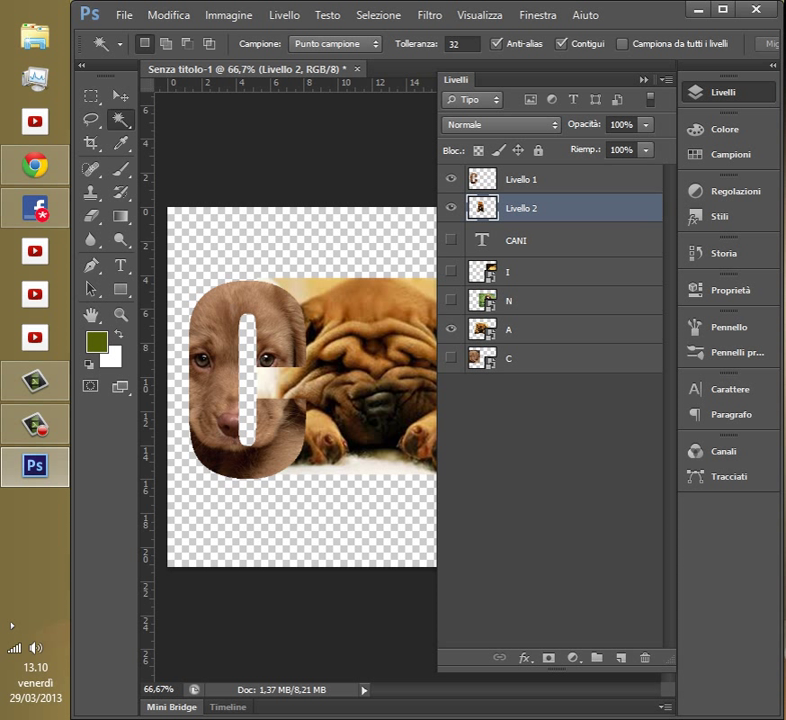
left_click(451, 329)
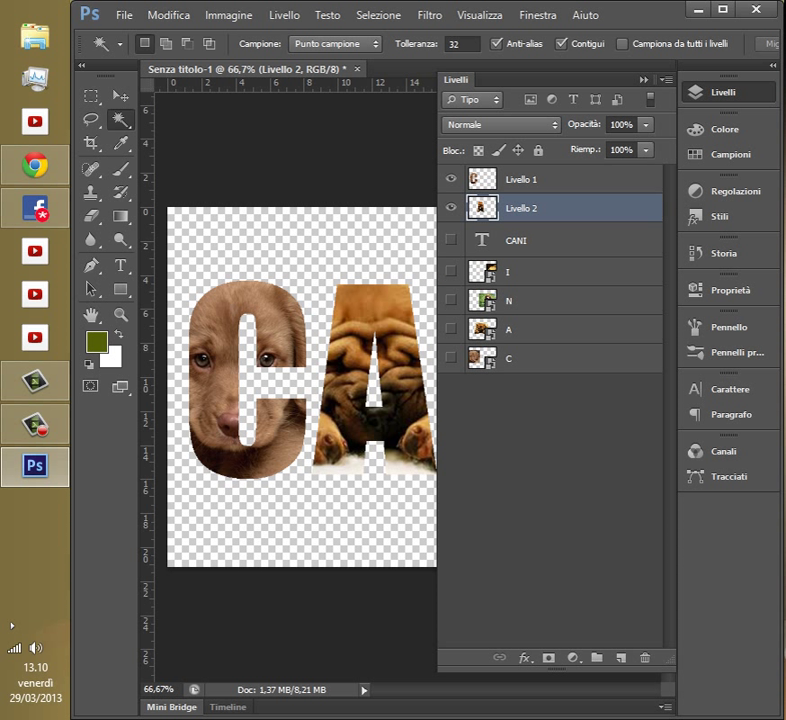
- Show the CANI text layer again and select the shape of its letter N with the Magic Wand
left_click(517, 241)
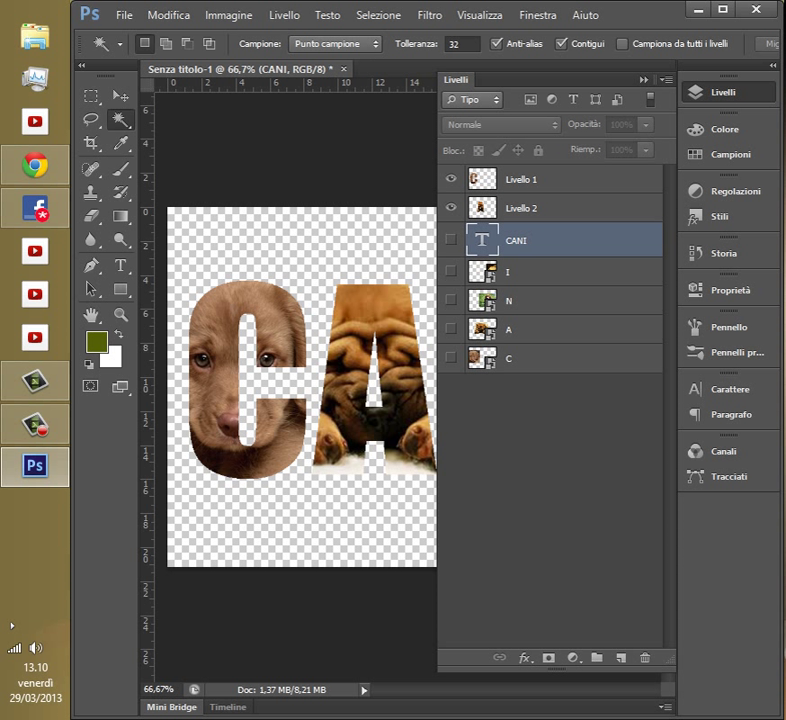
left_click(451, 240)
left_click(645, 79)
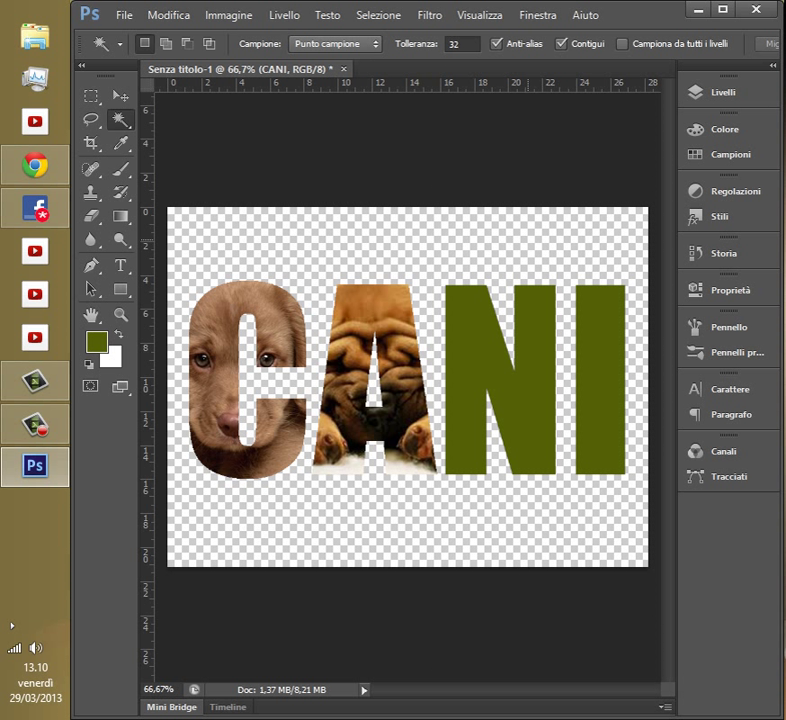
left_click(541, 362)
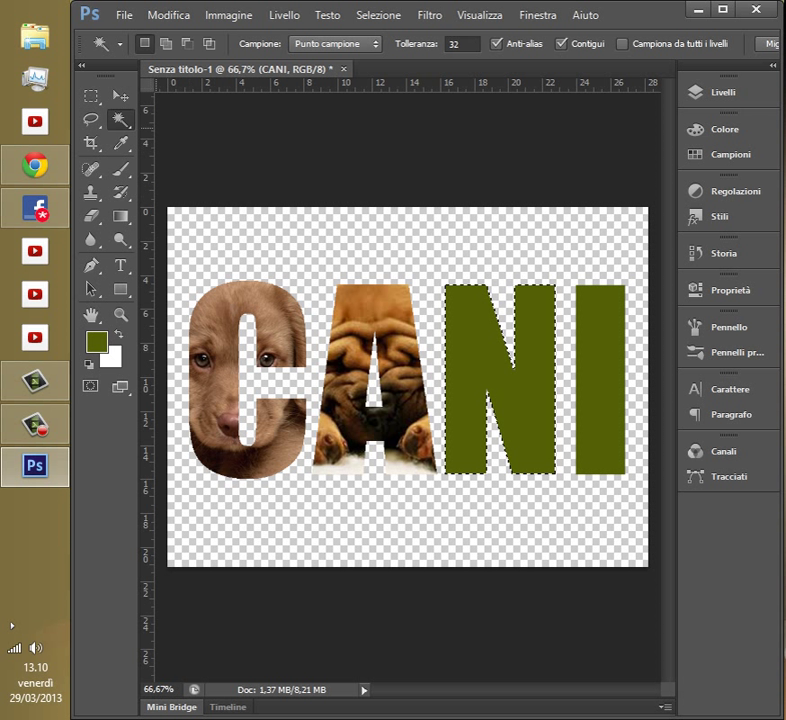
- Show photo layer N, hide the CANI text layer and copy the merged content of the letter N selection
left_click(720, 92)
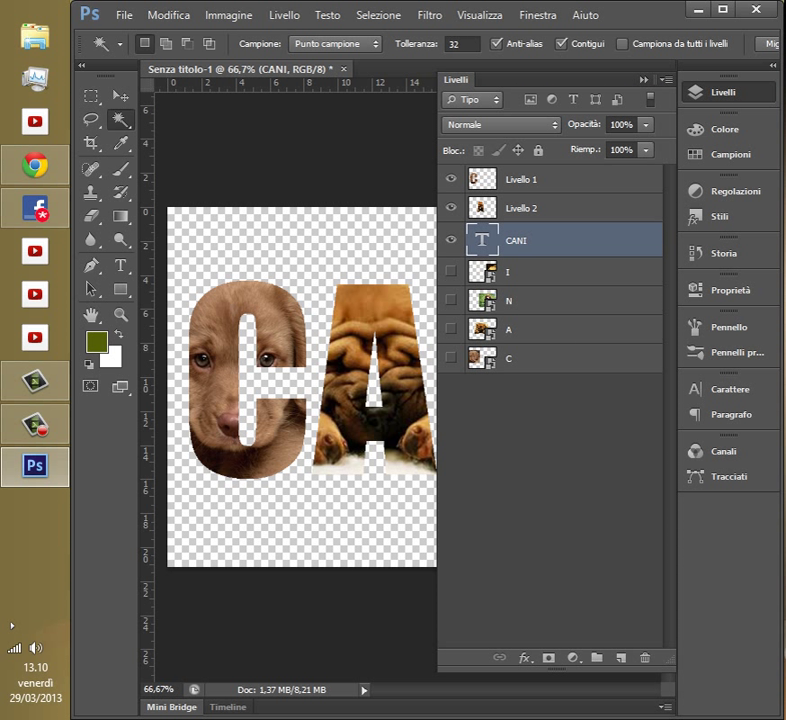
left_click(451, 300)
left_click(451, 240)
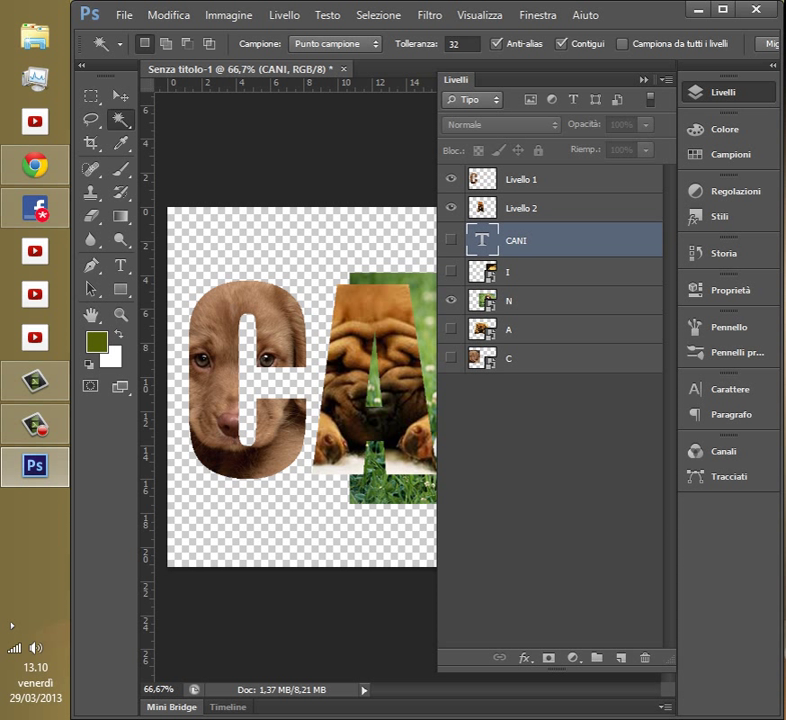
left_click(550, 300)
left_click(645, 79)
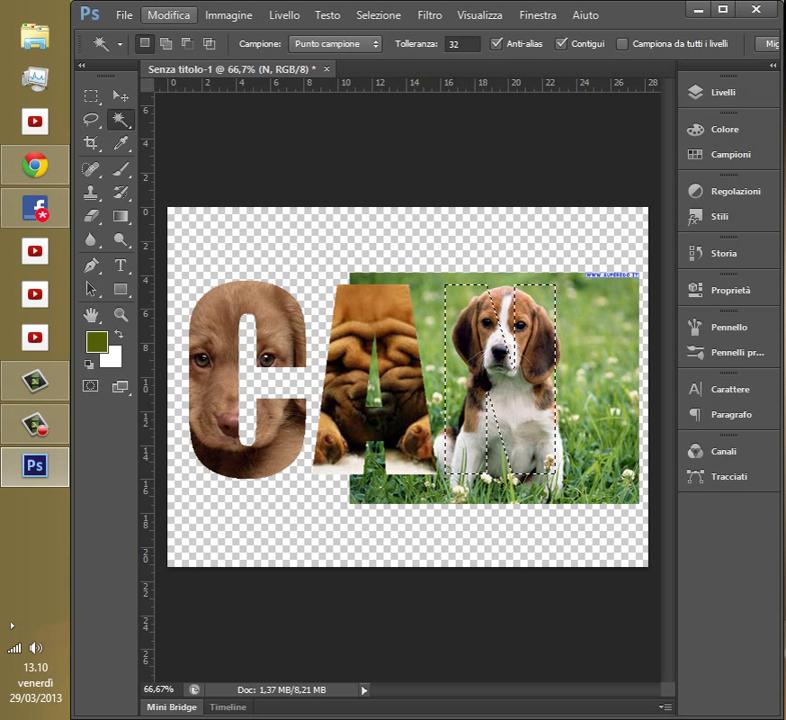
left_click(168, 15)
left_click(207, 153)
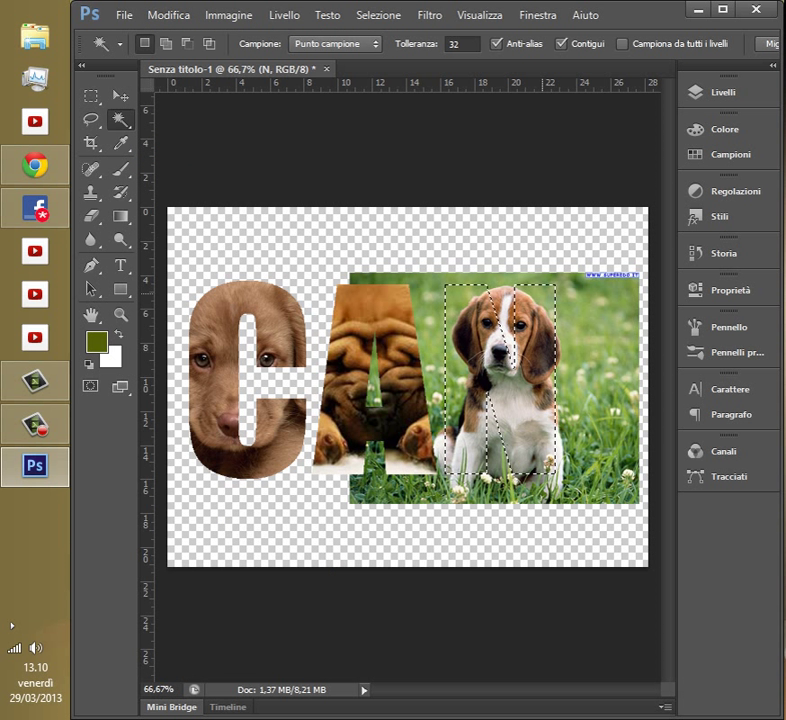
- Paste the copied N-shaped cutout as a new layer, move it above the CANI text layer and hide the full N photo
left_click(718, 92)
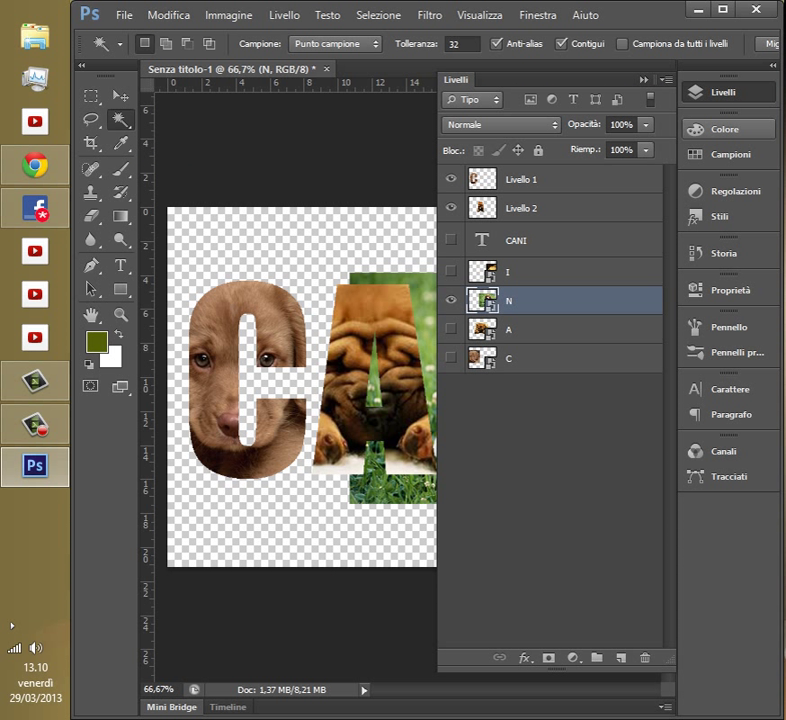
key("ctrl+v")
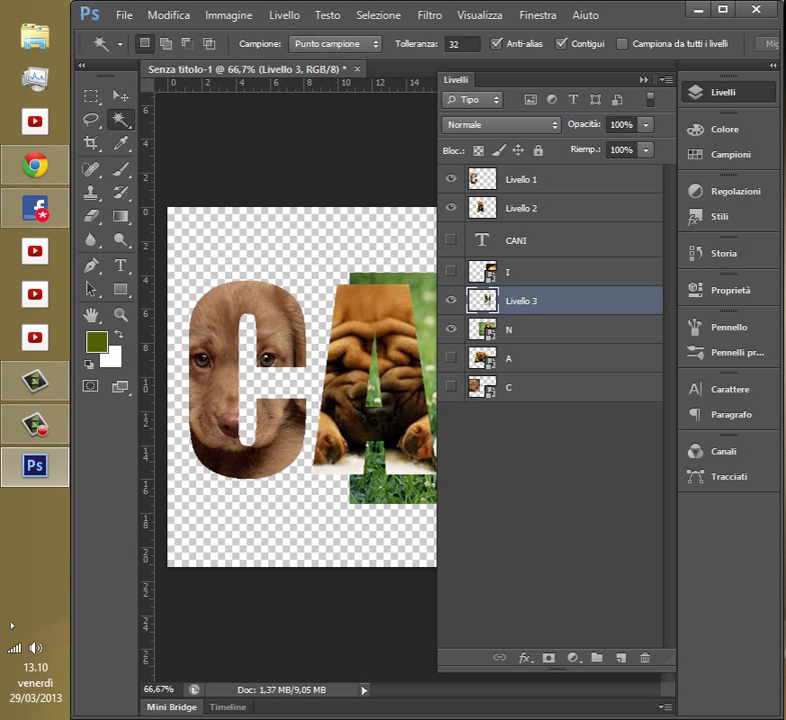
left_click_drag(520, 300, 520, 237)
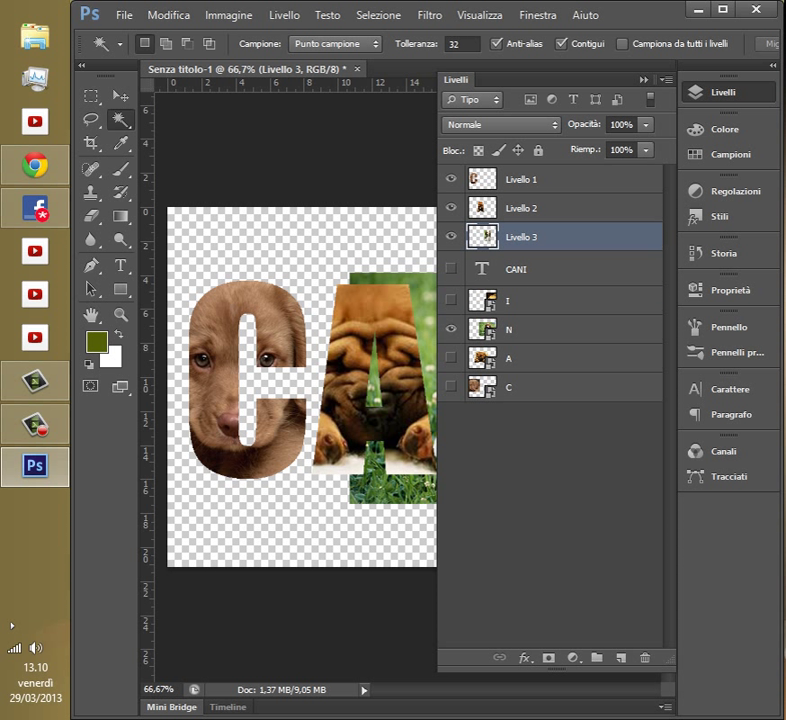
left_click(451, 329)
- Make the CANI text layer visible and active, and select its letter I with the Magic Wand
left_click(530, 301)
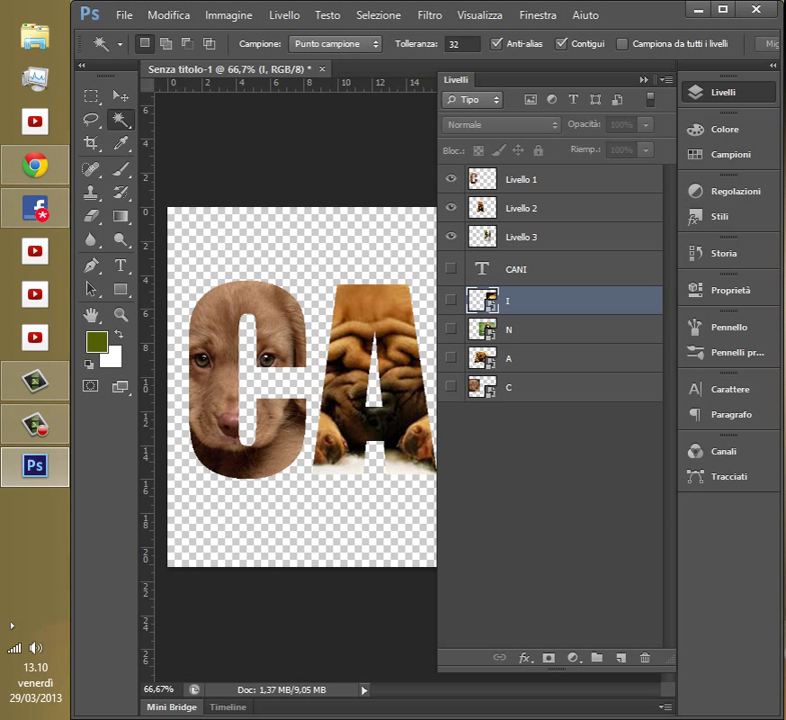
left_click(450, 268)
left_click(560, 268)
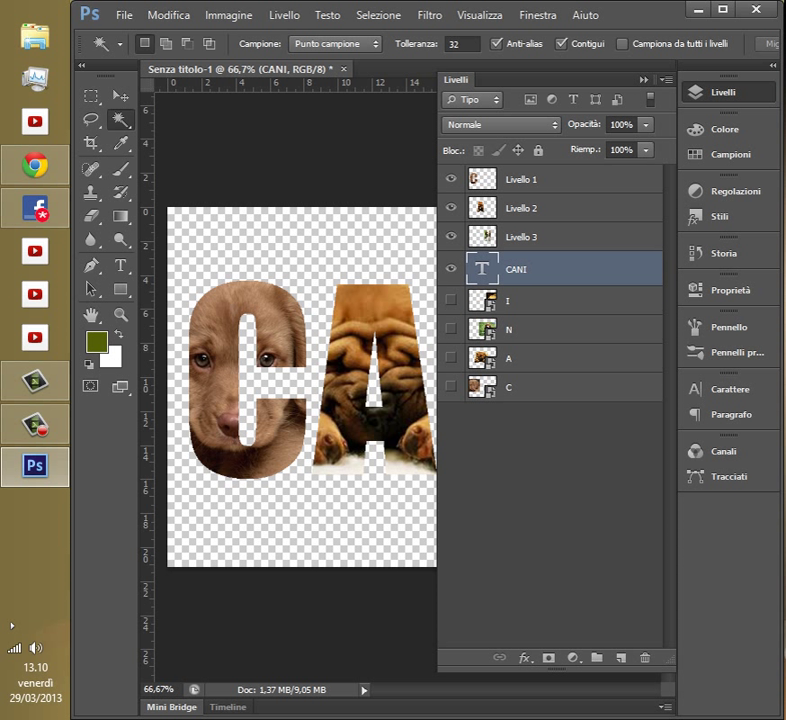
left_click(644, 80)
left_click(601, 380)
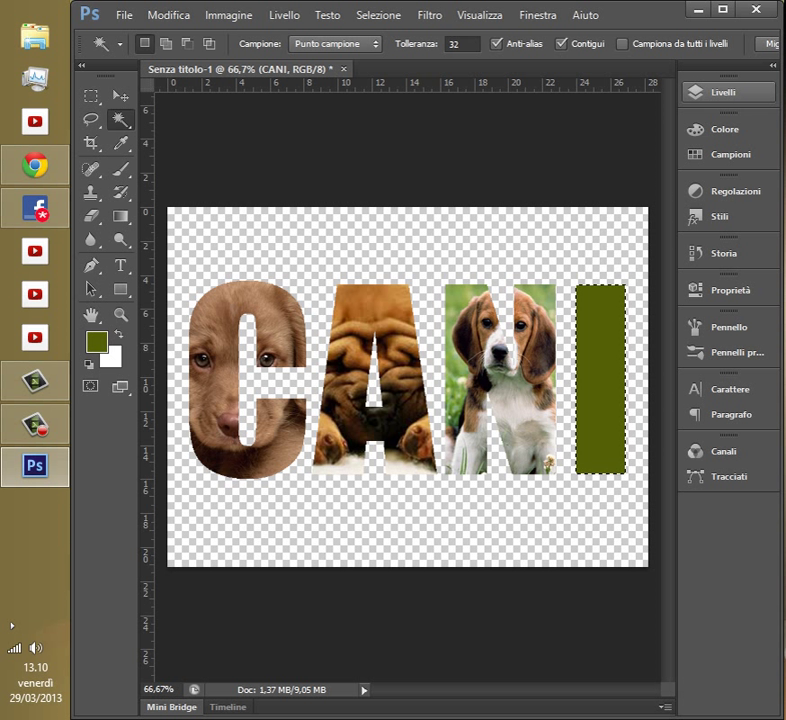
- Hide the CANI text layer, show photo layer I and copy the merged content of the letter I selection
left_click(720, 92)
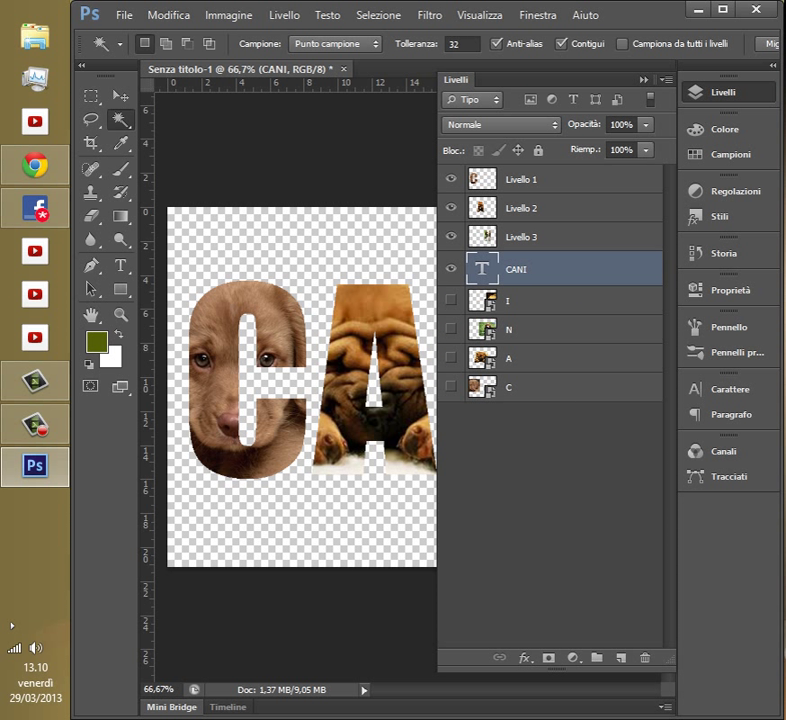
left_click(451, 268)
left_click(451, 300)
key("F7")
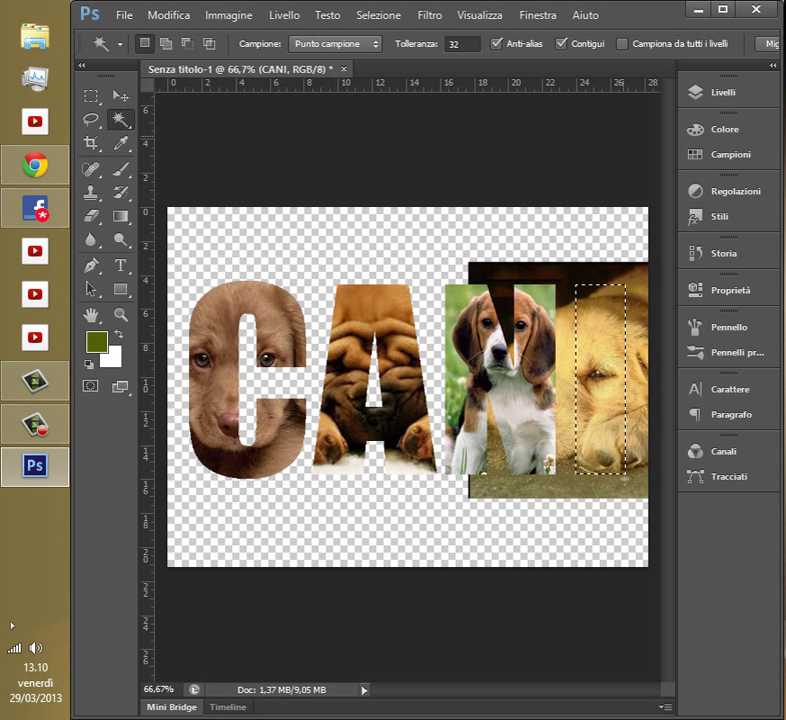
left_click(169, 15)
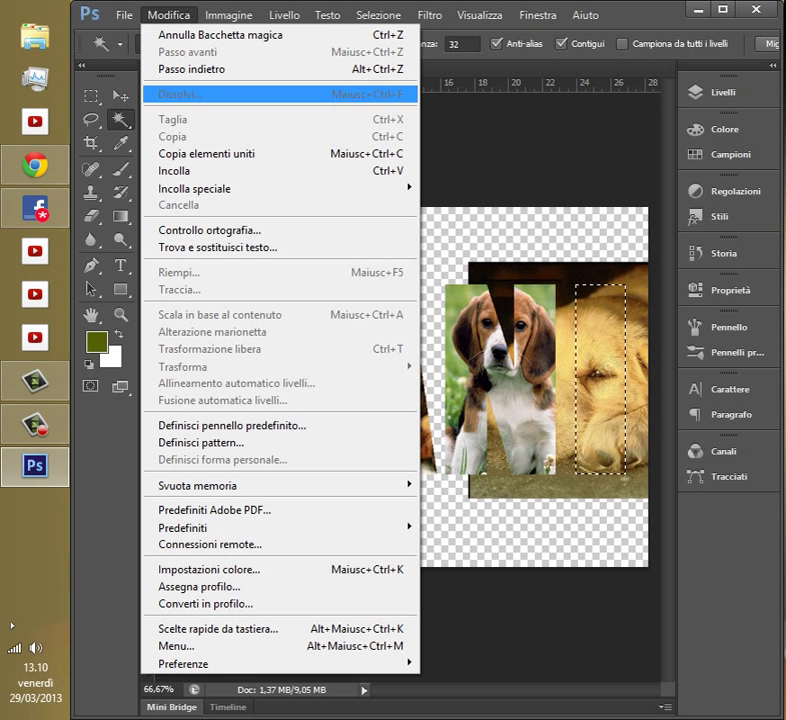
key("Escape")
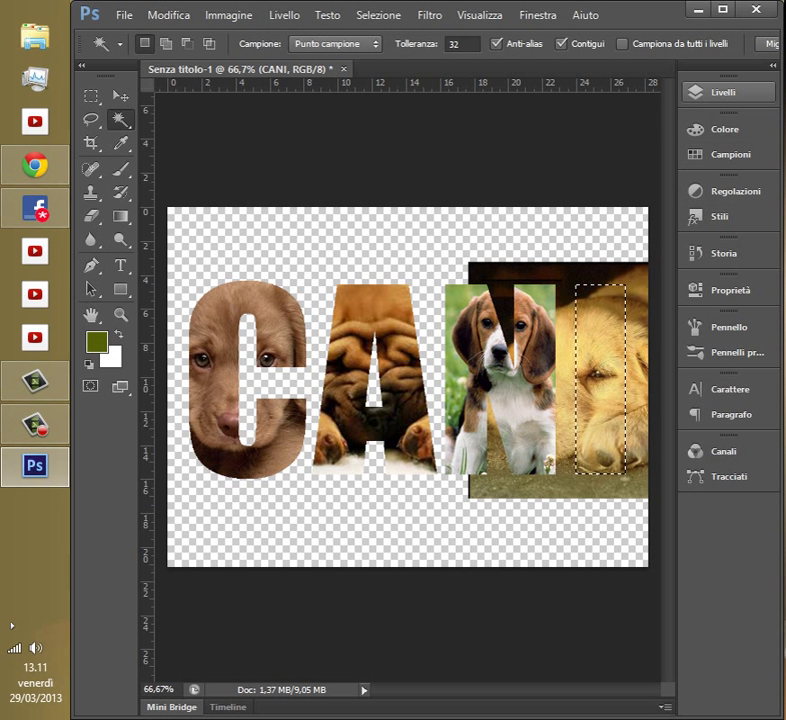
- Place the copied I-shaped cutout on a new layer above the CANI text and hide the full I photo layer
left_click(723, 92)
key("ctrl+shift+alt+n")
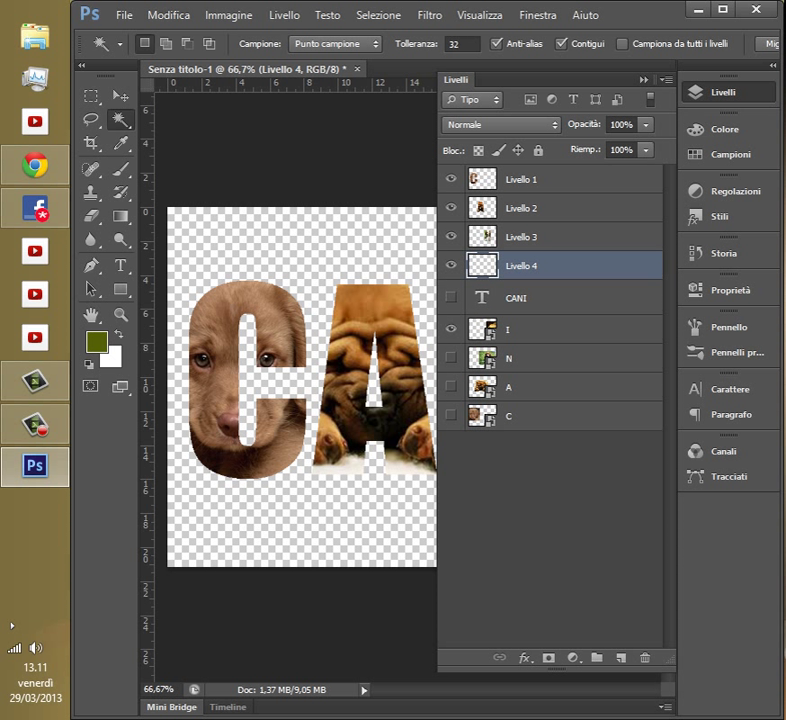
key("ctrl+shift+alt+e")
left_click(450, 328)
left_click(644, 80)
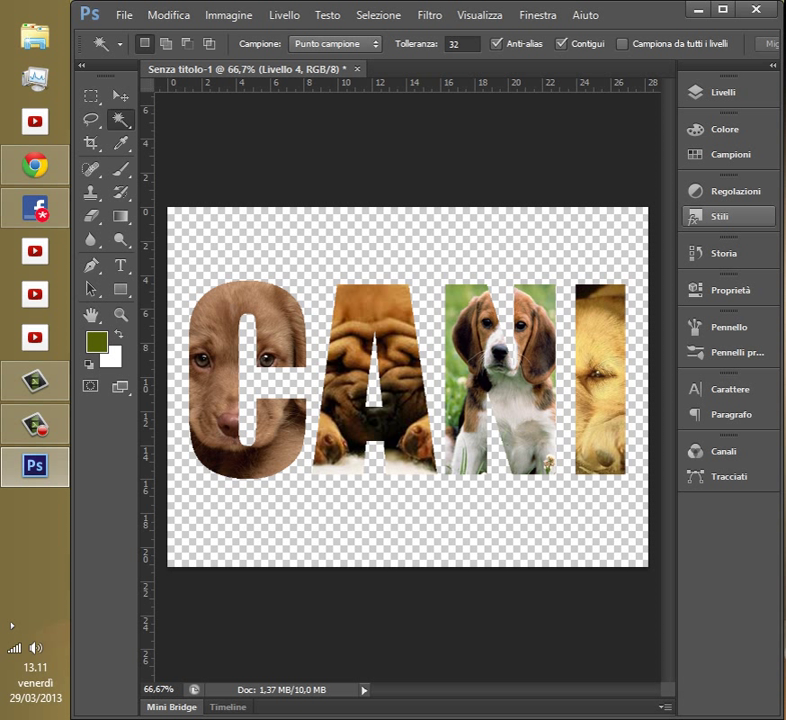